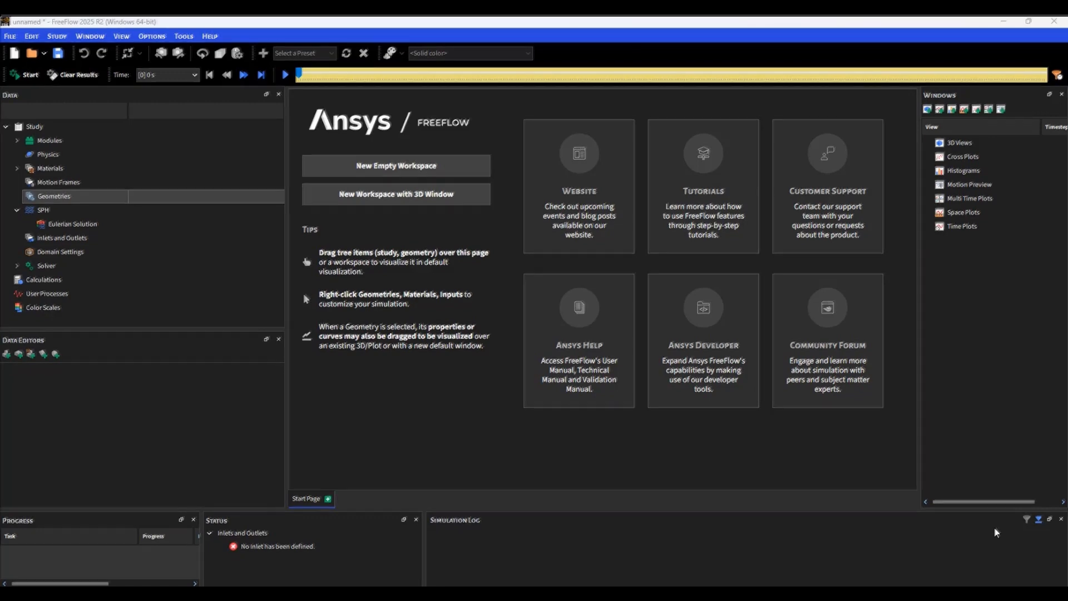
- Import Housing, Rotating, Stator and Winding STLs as walls, saving the project as FreeFlowProject
{"action": "left_click", "coordinate": [52, 140]}
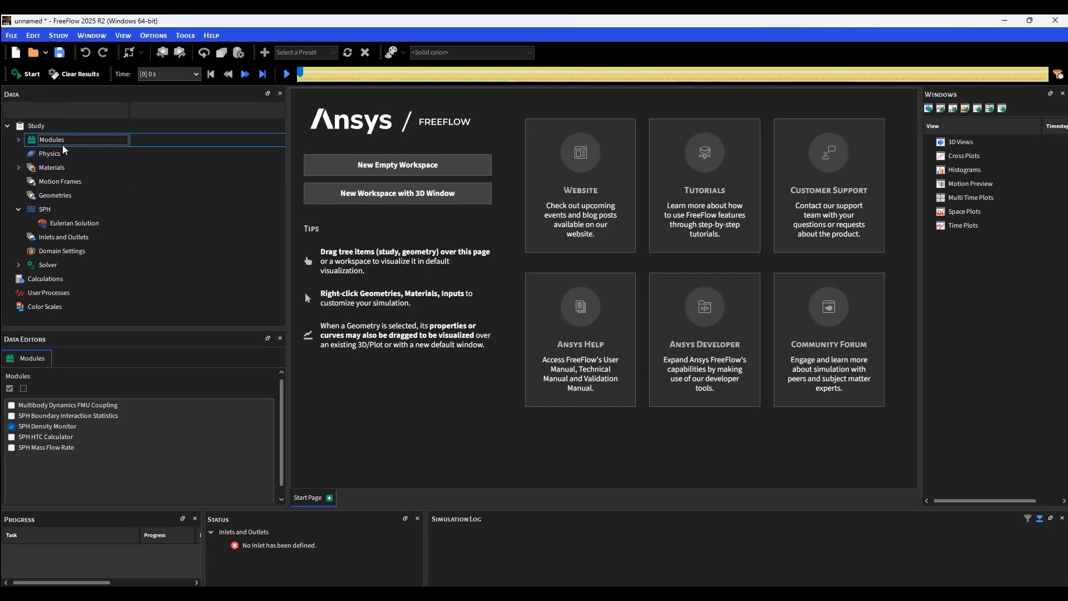
{"action": "right_click", "coordinate": [55, 195]}
{"action": "left_click", "coordinate": [150, 185]}
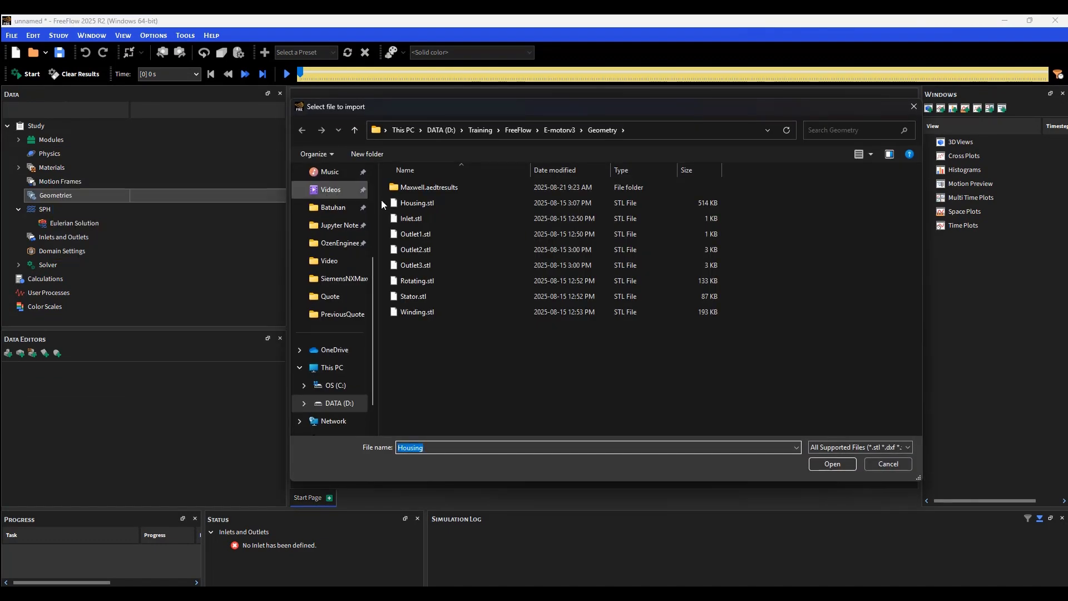
{"action": "left_click", "coordinate": [415, 203]}
{"action": "left_click", "coordinate": [416, 281], "text": "ctrl"}
{"action": "left_click", "coordinate": [417, 311], "text": "ctrl"}
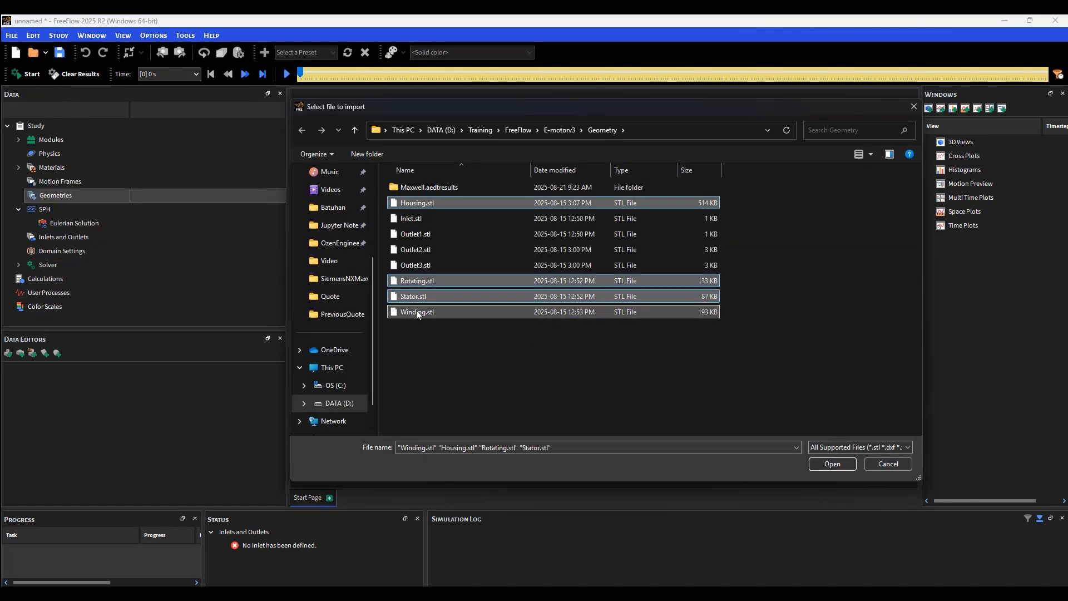
{"action": "left_click", "coordinate": [830, 464]}
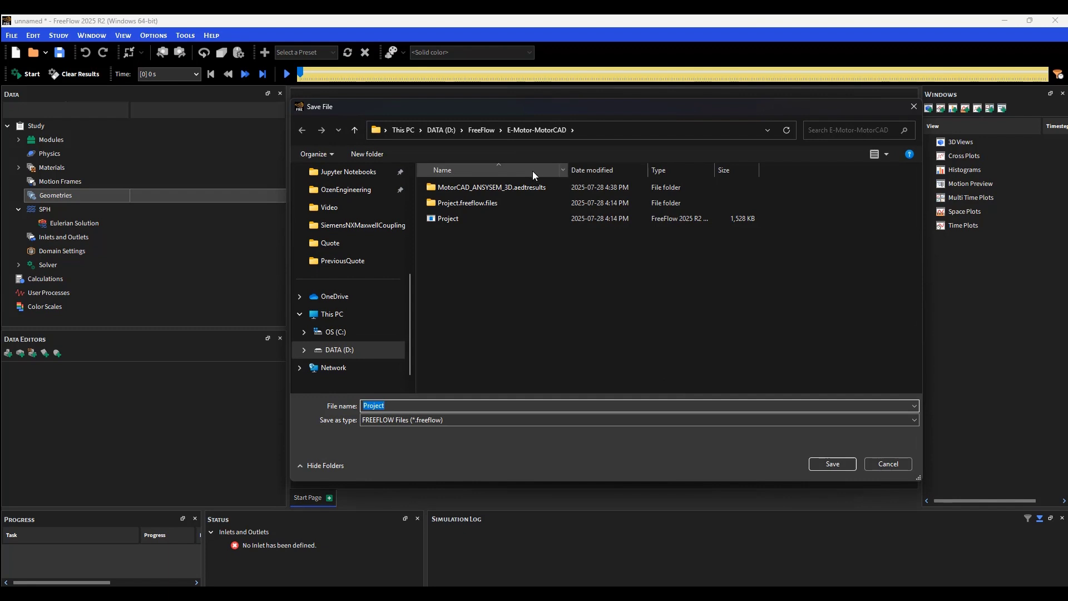
{"action": "type", "text": "FreeF"}
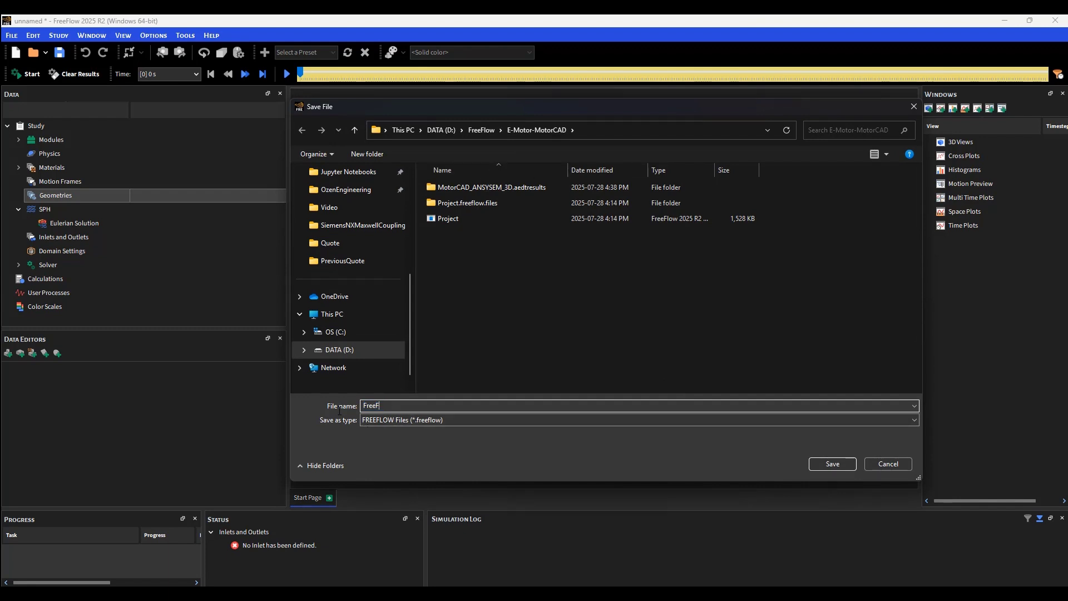
{"action": "type", "text": "lowProject"}
{"action": "key", "text": "Return"}
{"action": "left_click", "coordinate": [606, 403]}
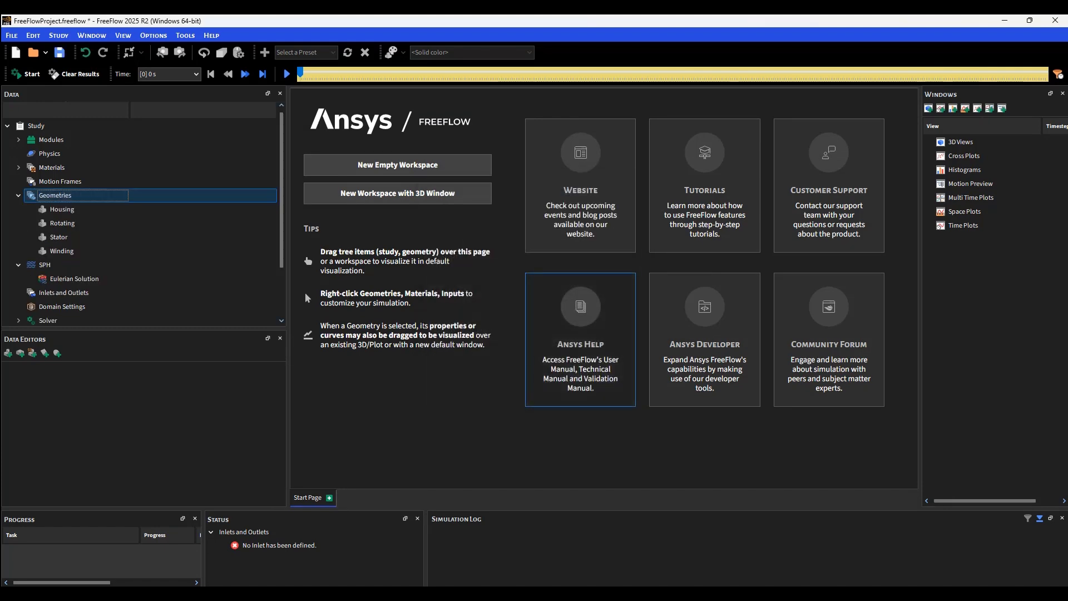
- Import the Inlet, Outlet1, Outlet2 and Outlet3 STLs as surface geometries
{"action": "right_click", "coordinate": [56, 195]}
{"action": "left_click", "coordinate": [119, 206]}
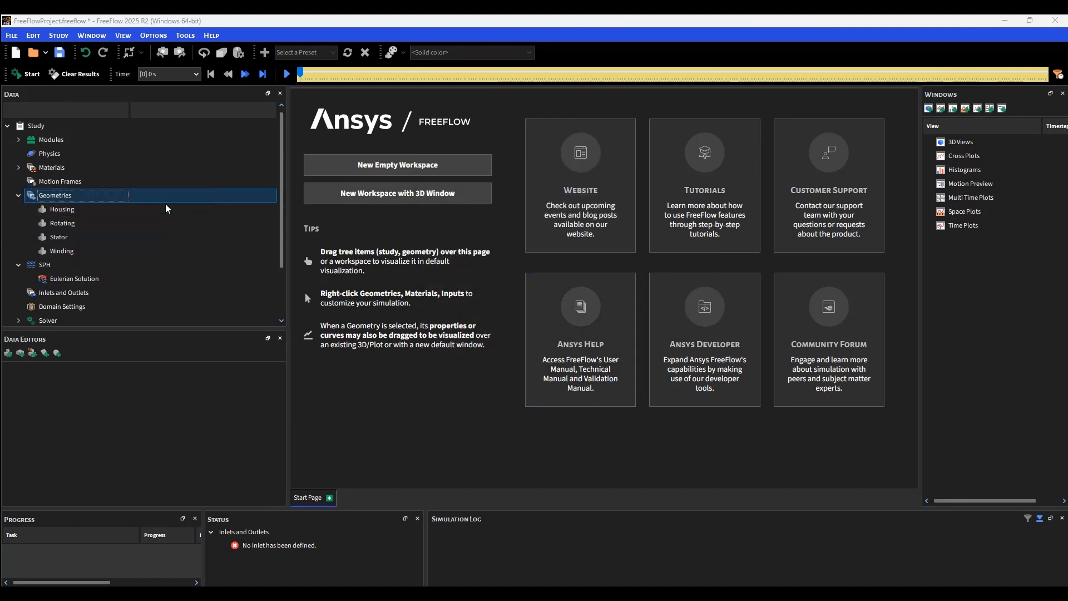
{"action": "left_click", "coordinate": [412, 218]}
{"action": "left_click", "coordinate": [415, 234], "text": "ctrl"}
{"action": "left_click", "coordinate": [415, 265], "text": "ctrl"}
{"action": "left_click", "coordinate": [833, 464]}
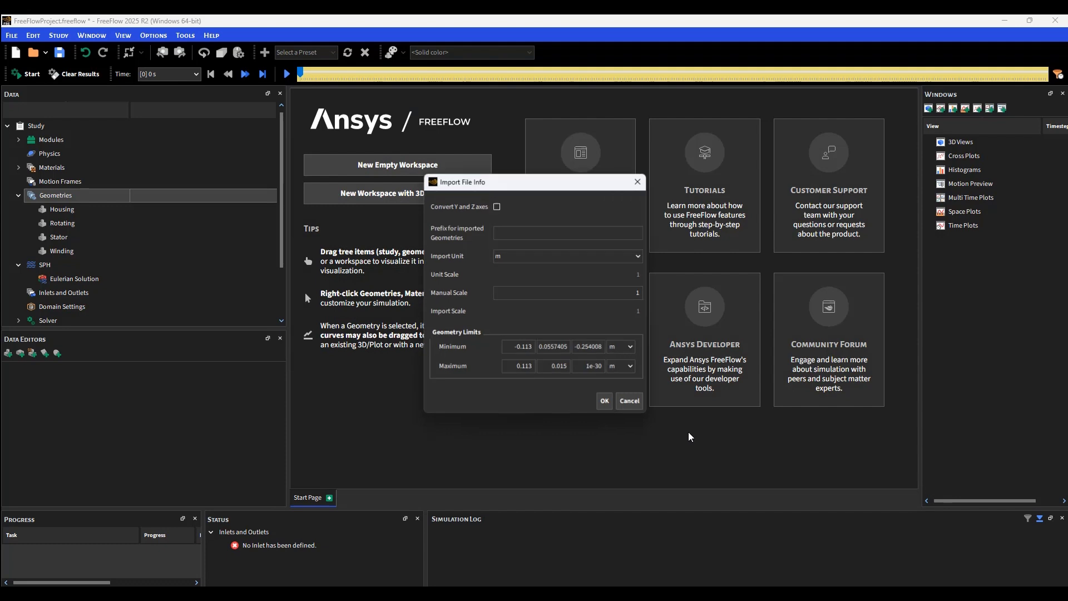
{"action": "left_click", "coordinate": [606, 403]}
- Show all geometries in an enlarged 3D view and give the Housing transparency 90
{"action": "left_click_drag", "start_coordinate": [55, 195], "coordinate": [526, 252]}
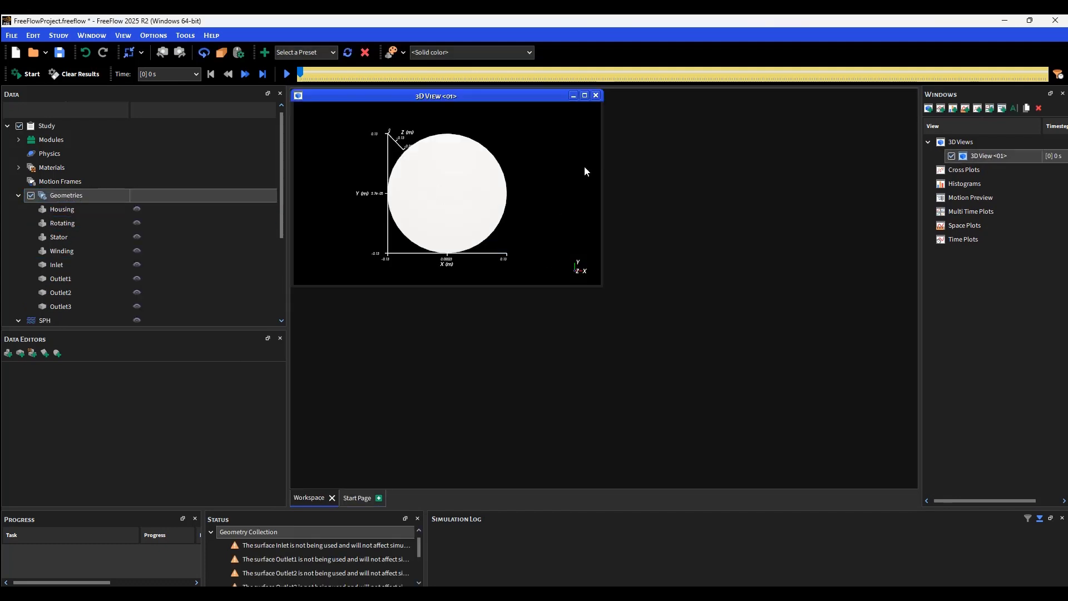
{"action": "double_click", "coordinate": [584, 96]}
{"action": "middle_click_drag", "start_coordinate": [693, 267], "coordinate": [552, 264]}
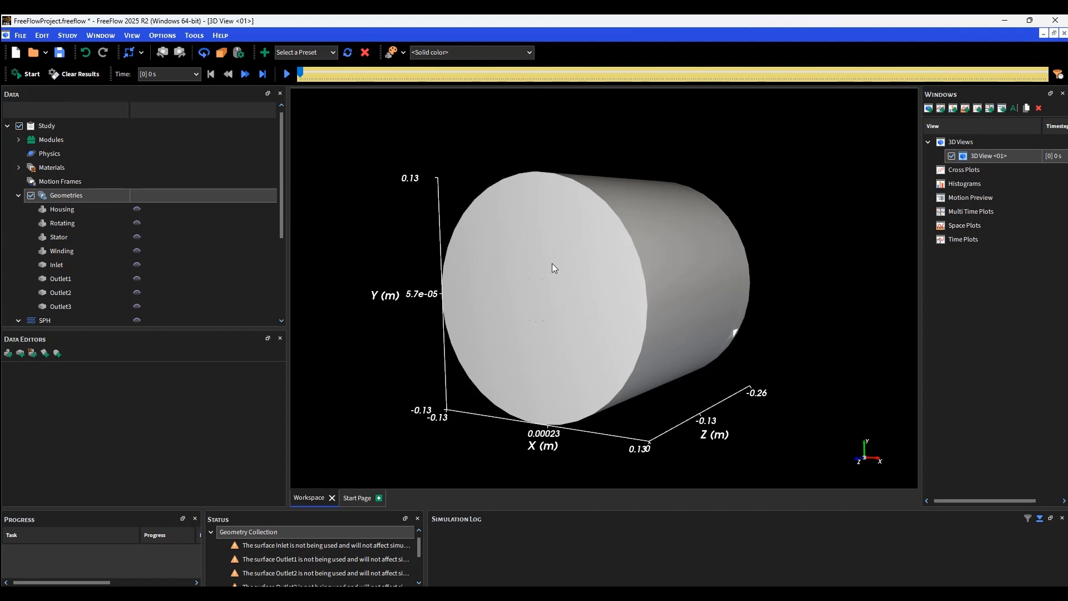
{"action": "middle_click_drag", "start_coordinate": [551, 263], "coordinate": [544, 257]}
{"action": "left_click", "coordinate": [62, 209]}
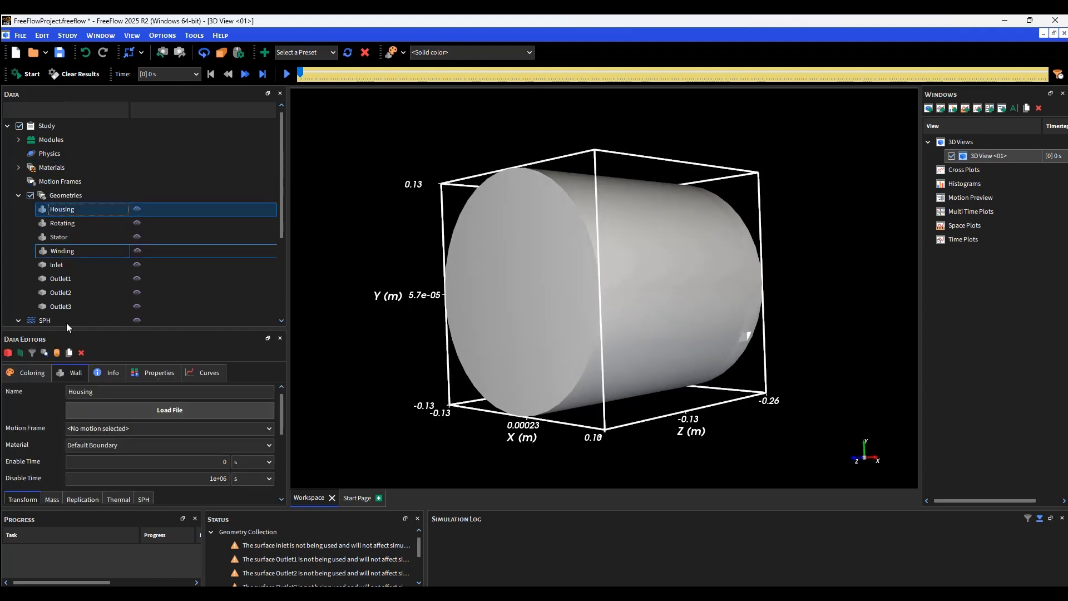
{"action": "left_click", "coordinate": [69, 411]}
{"action": "type", "text": "90"}
{"action": "key", "text": "Return"}
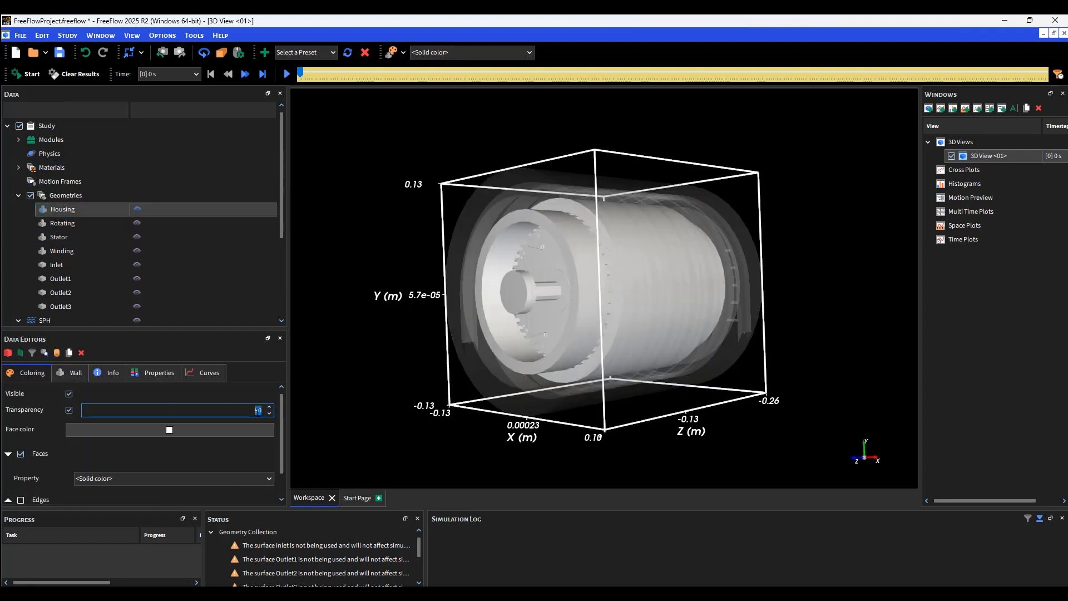
- Invert the normal of the Inlet surface
{"action": "left_click", "coordinate": [57, 265]}
{"action": "middle_click_drag", "start_coordinate": [410, 272], "coordinate": [528, 163]}
{"action": "scroll", "coordinate": [585, 276], "scroll_direction": "up", "scroll_amount": 5}
{"action": "scroll", "coordinate": [576, 322], "scroll_direction": "up", "scroll_amount": 4}
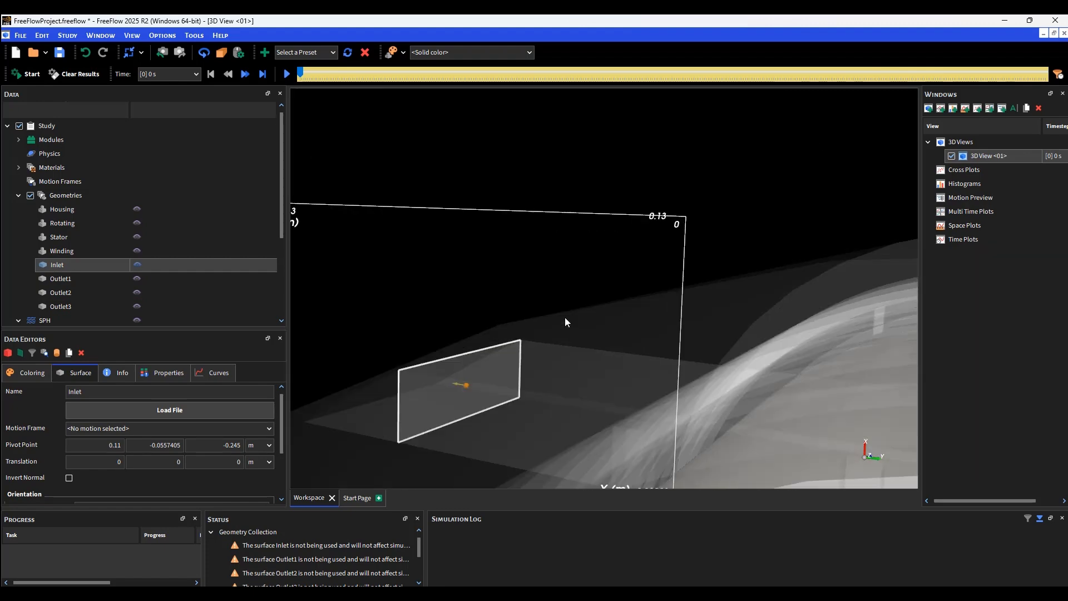
{"action": "mouse_move", "coordinate": [565, 318]}
{"action": "middle_mouse_down"}
{"action": "mouse_move", "coordinate": [587, 331]}
{"action": "mouse_move", "coordinate": [682, 322]}
{"action": "middle_mouse_up"}
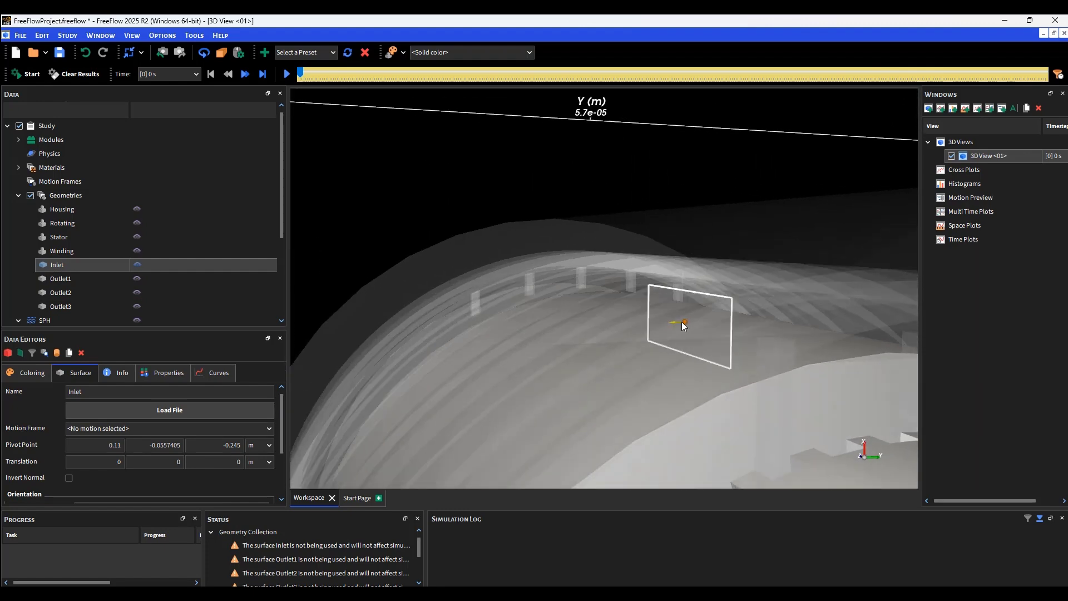
{"action": "left_click", "coordinate": [69, 478]}
{"action": "scroll", "coordinate": [574, 285], "scroll_direction": "down", "scroll_amount": 5}
{"action": "scroll", "coordinate": [584, 367], "scroll_direction": "up", "scroll_amount": 4}
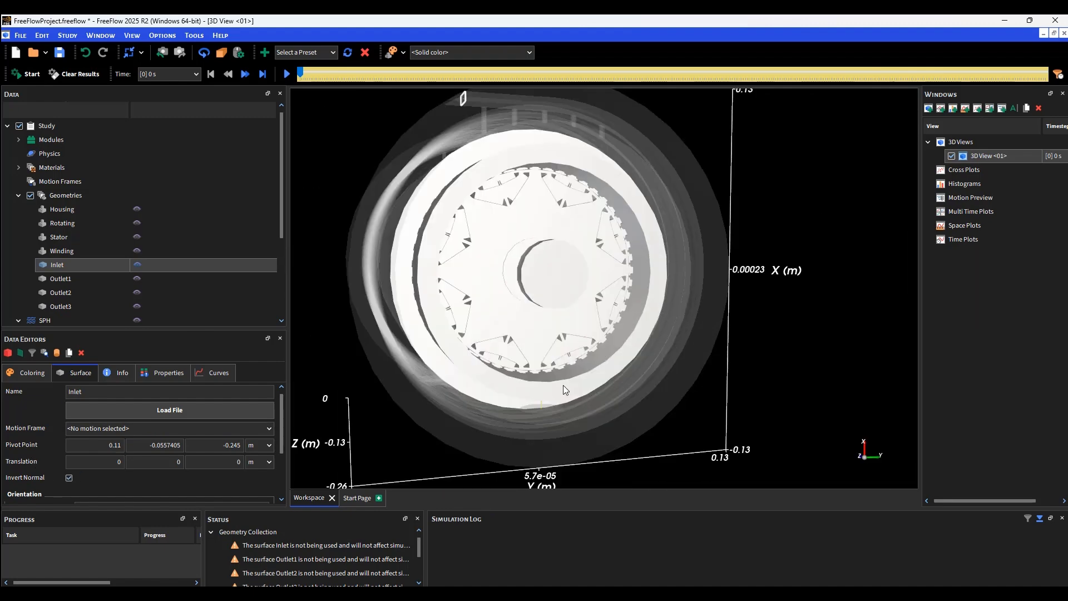
{"action": "scroll", "coordinate": [563, 385], "scroll_direction": "up", "scroll_amount": 5}
- Invert the normals of the Outlet2 and Outlet3 surfaces
{"action": "middle_click_drag", "start_coordinate": [648, 313], "coordinate": [635, 310]}
{"action": "left_click", "coordinate": [60, 292]}
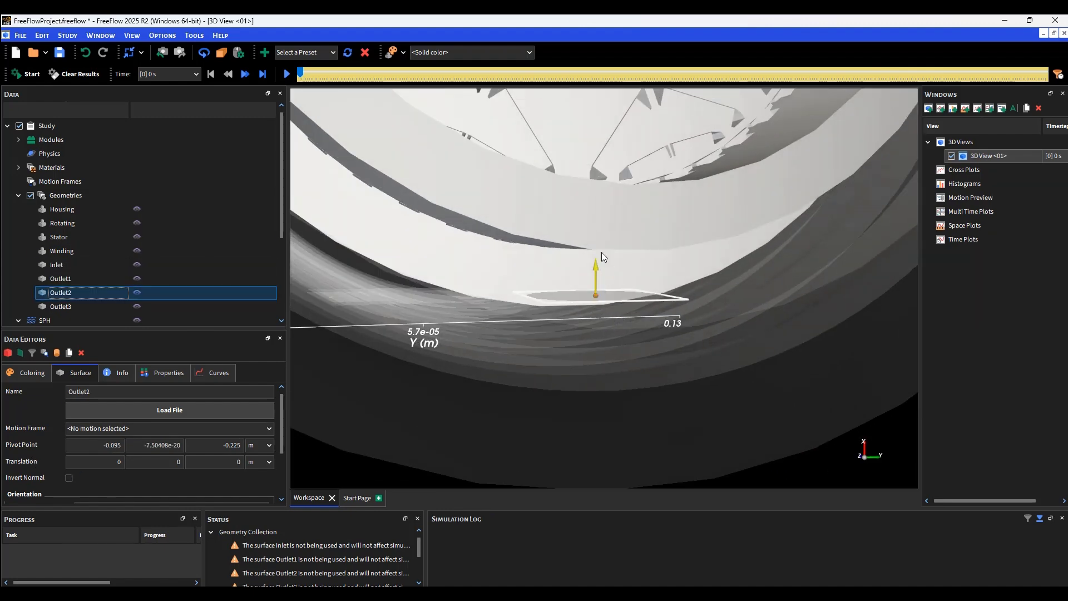
{"action": "left_click", "coordinate": [68, 478]}
{"action": "scroll", "coordinate": [483, 362], "scroll_direction": "down", "scroll_amount": 5}
{"action": "middle_click_drag", "start_coordinate": [536, 341], "coordinate": [517, 350]}
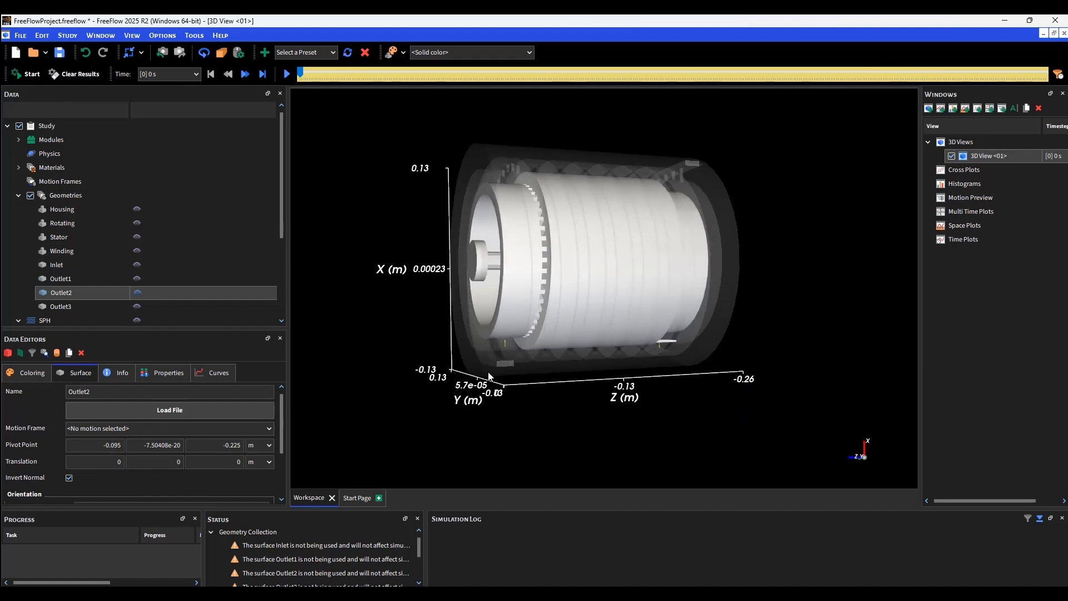
{"action": "scroll", "coordinate": [528, 375], "scroll_direction": "up", "scroll_amount": 5}
{"action": "scroll", "coordinate": [528, 375], "scroll_direction": "up", "scroll_amount": 4}
{"action": "scroll", "coordinate": [551, 374], "scroll_direction": "up", "scroll_amount": 3}
{"action": "left_click", "coordinate": [644, 434]}
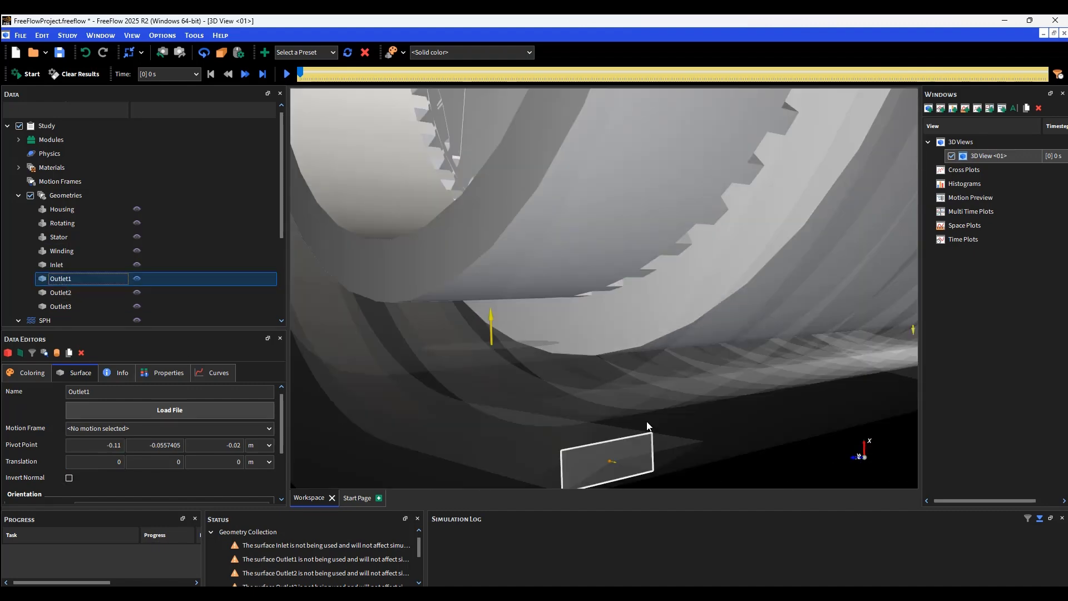
{"action": "scroll", "coordinate": [624, 316], "scroll_direction": "up", "scroll_amount": 3}
{"action": "scroll", "coordinate": [624, 316], "scroll_direction": "down", "scroll_amount": 4}
{"action": "scroll", "coordinate": [623, 311], "scroll_direction": "down", "scroll_amount": 3}
{"action": "left_click", "coordinate": [60, 307]}
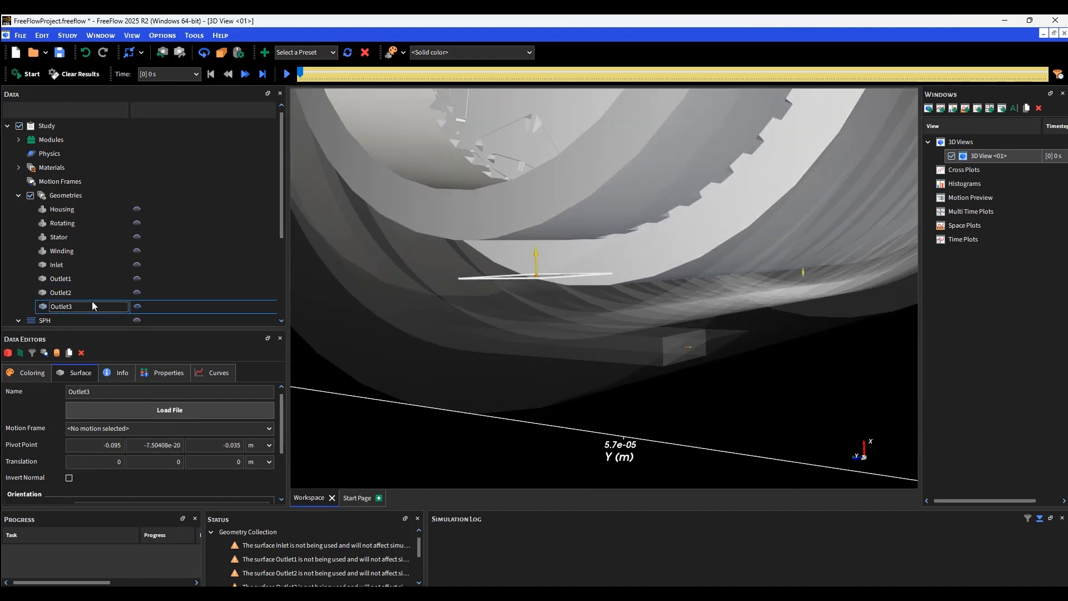
{"action": "left_click", "coordinate": [71, 480]}
{"action": "scroll", "coordinate": [462, 290], "scroll_direction": "down", "scroll_amount": 3}
{"action": "scroll", "coordinate": [502, 293], "scroll_direction": "down", "scroll_amount": 5}
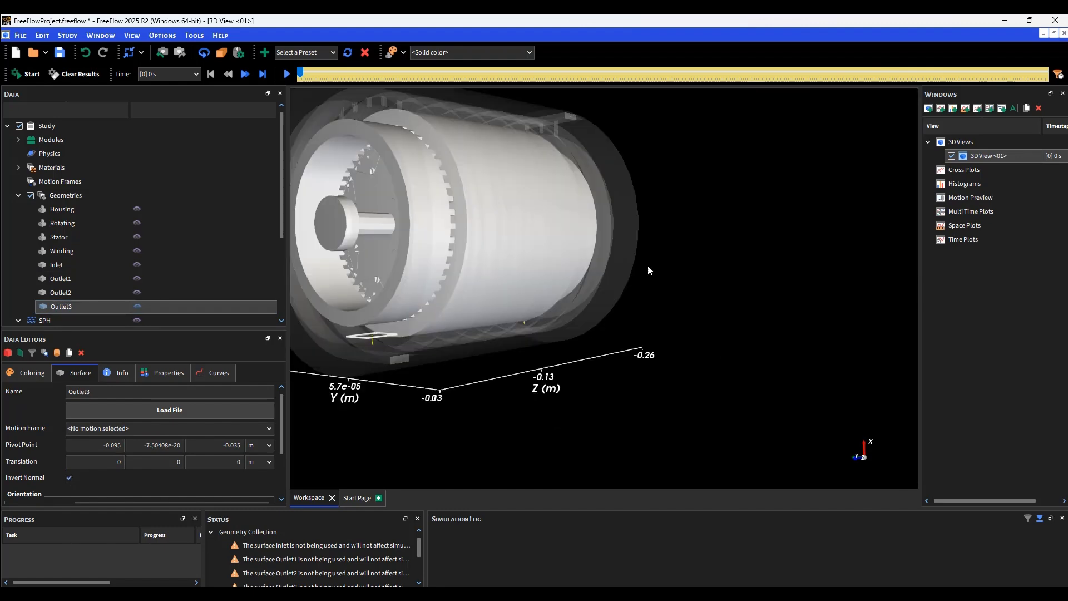
{"action": "scroll", "coordinate": [668, 250], "scroll_direction": "down", "scroll_amount": 3}
{"action": "left_click_drag", "start_coordinate": [770, 245], "coordinate": [587, 247]}
- Enable SPH Boundary Interaction Statistics with stress output, plus the SPH Mass Flow Rate module
{"action": "left_click", "coordinate": [50, 140]}
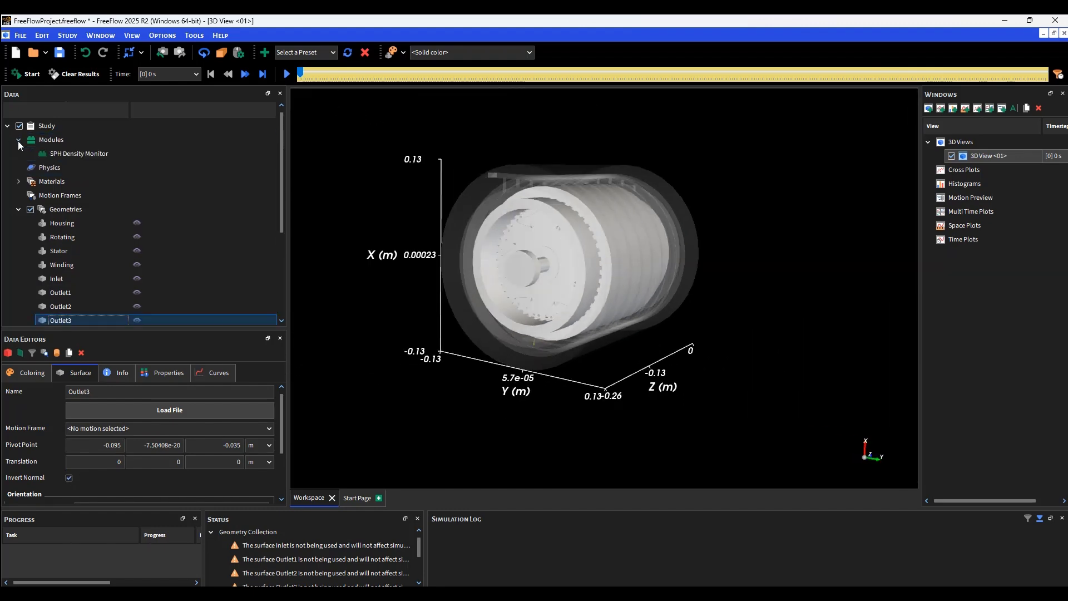
{"action": "left_click", "coordinate": [12, 425]}
{"action": "left_click", "coordinate": [12, 447]}
{"action": "left_click", "coordinate": [13, 415]}
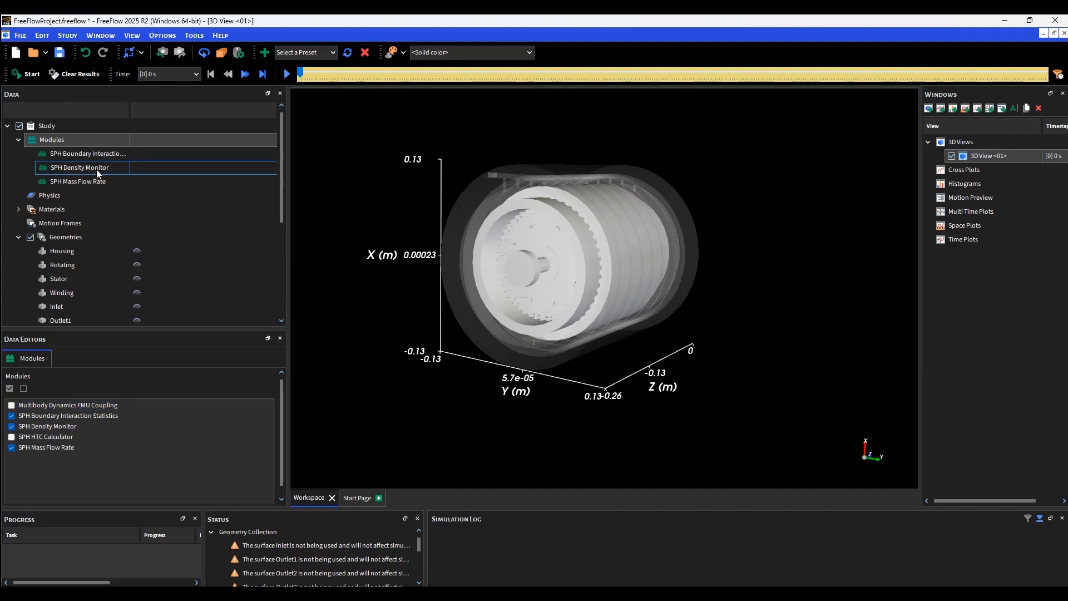
{"action": "left_click", "coordinate": [88, 153]}
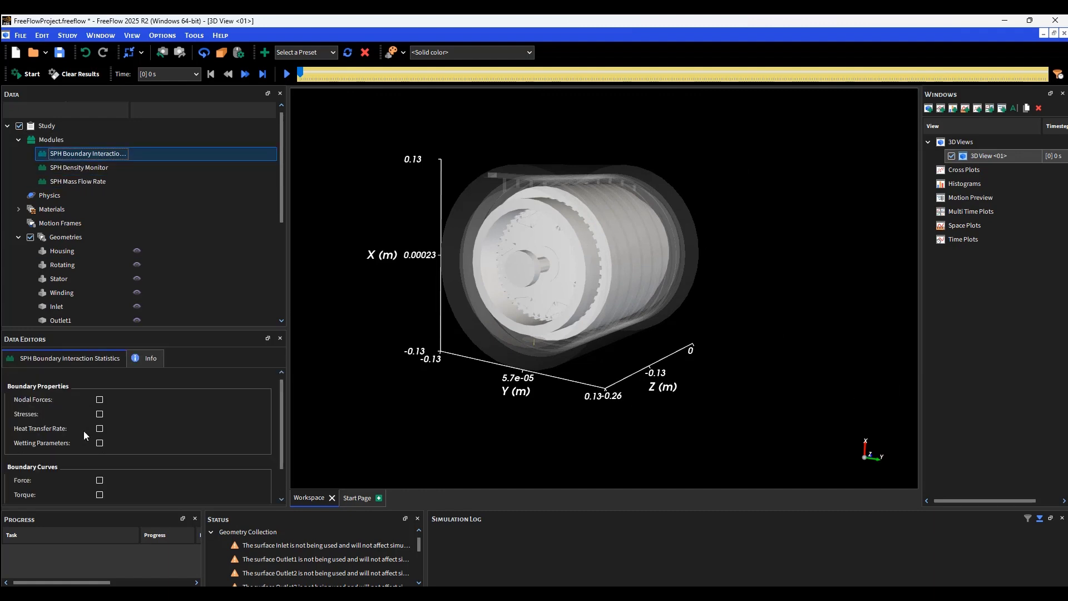
{"action": "left_click", "coordinate": [99, 414]}
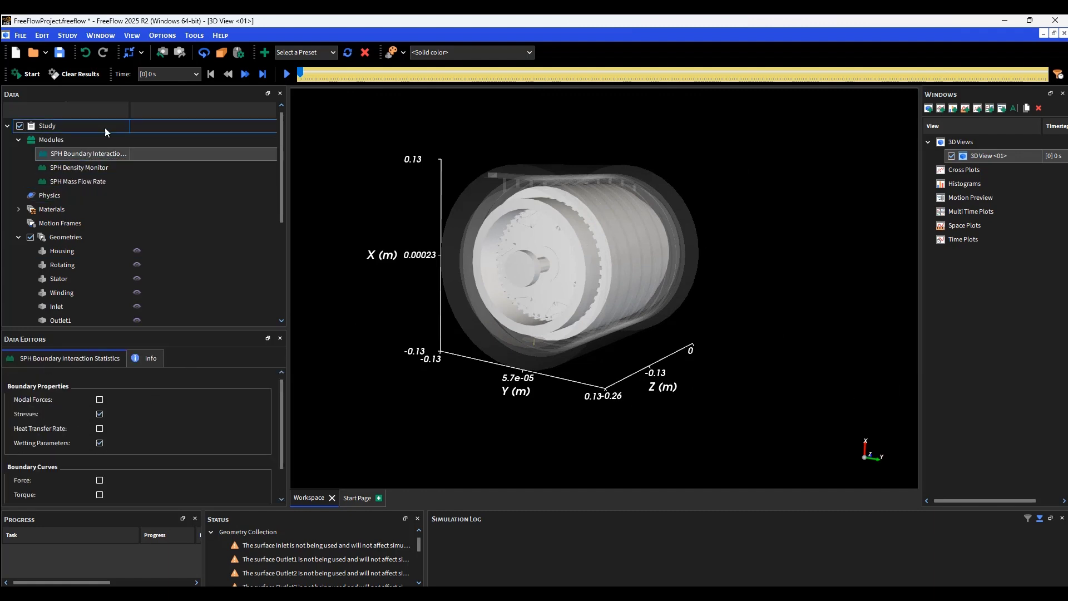
- Add Inlet, Outlet1 and Outlet2 as Mass Flow Rate control surfaces
{"action": "left_click", "coordinate": [67, 182]}
{"action": "left_click", "coordinate": [17, 410]}
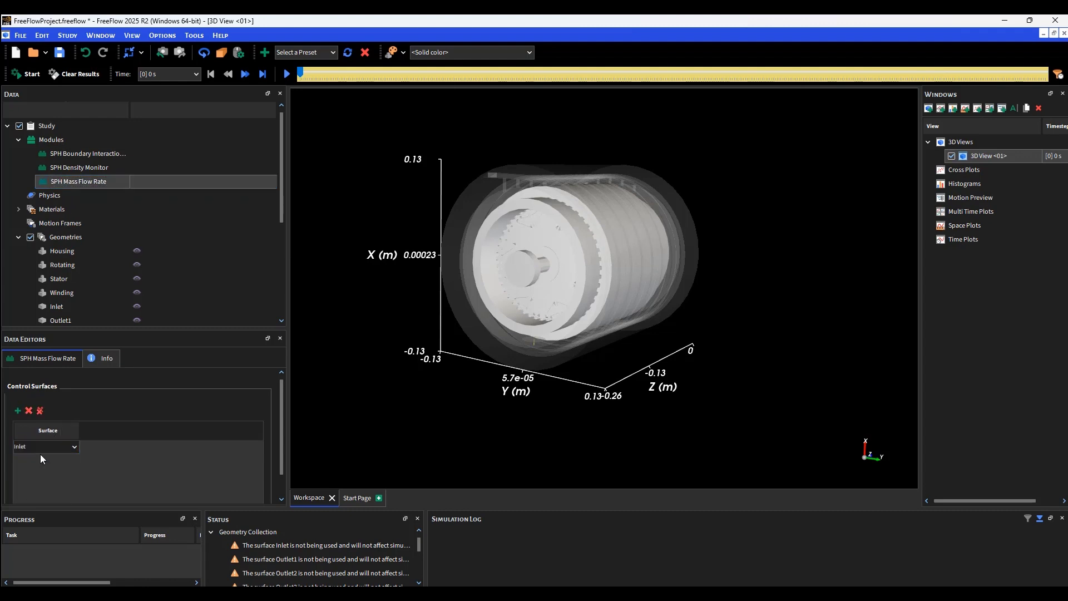
{"action": "left_click", "coordinate": [17, 411]}
{"action": "left_click", "coordinate": [40, 477]}
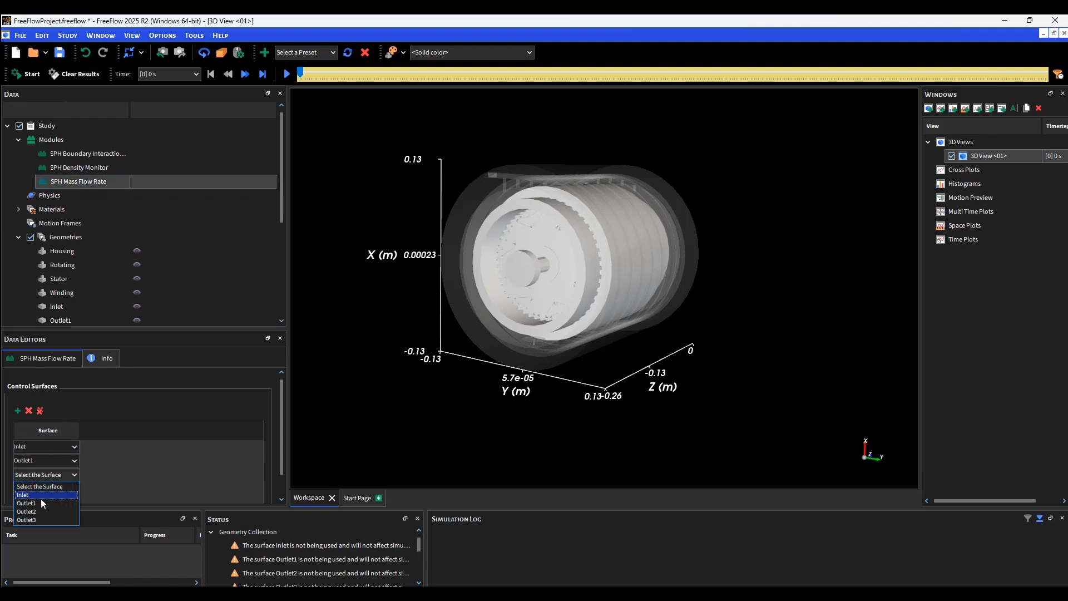
{"action": "left_click", "coordinate": [42, 498]}
{"action": "left_click", "coordinate": [17, 410]}
{"action": "left_click", "coordinate": [41, 524]}
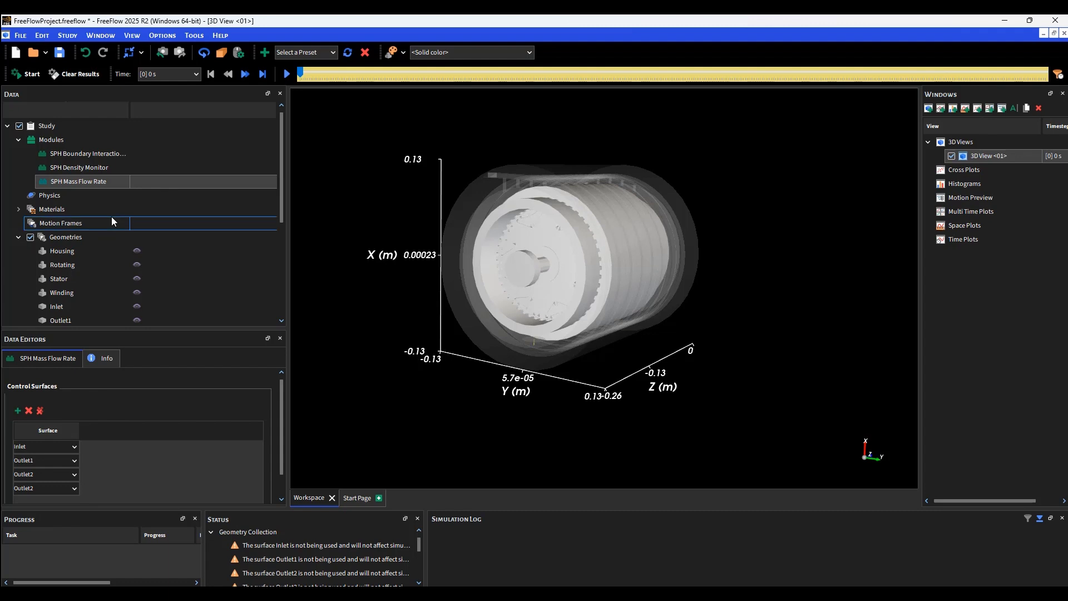
- Set gravity to -9.81 m/s² in X and 0 in Y
{"action": "left_click", "coordinate": [50, 196]}
{"action": "double_click", "coordinate": [230, 417]}
{"action": "key", "text": "ctrl+x"}
{"action": "key", "text": "shift+Tab"}
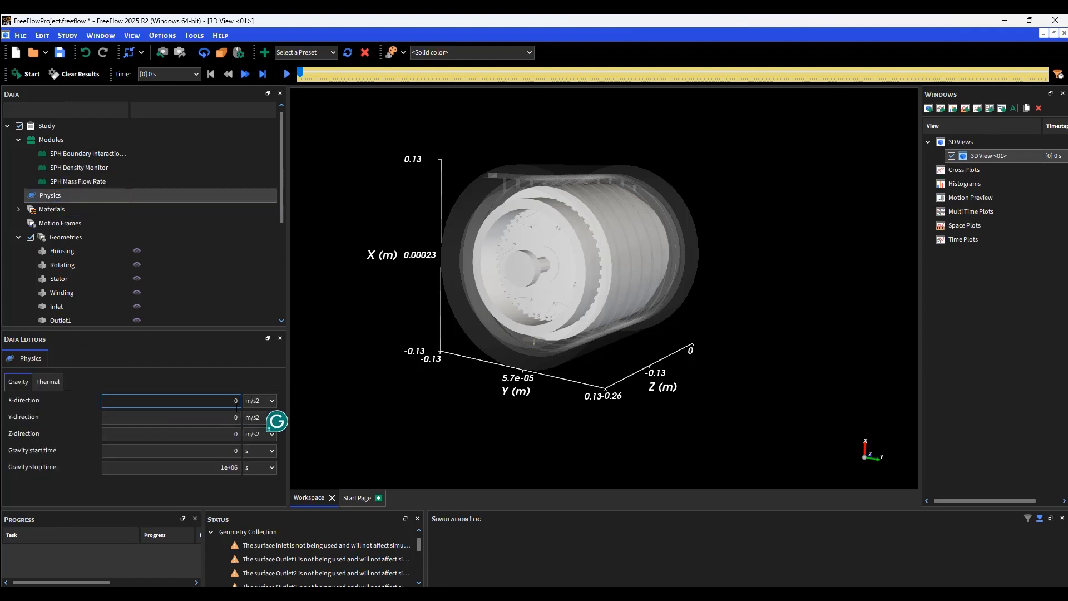
{"action": "key", "text": "ctrl+v"}
{"action": "key", "text": "Tab"}
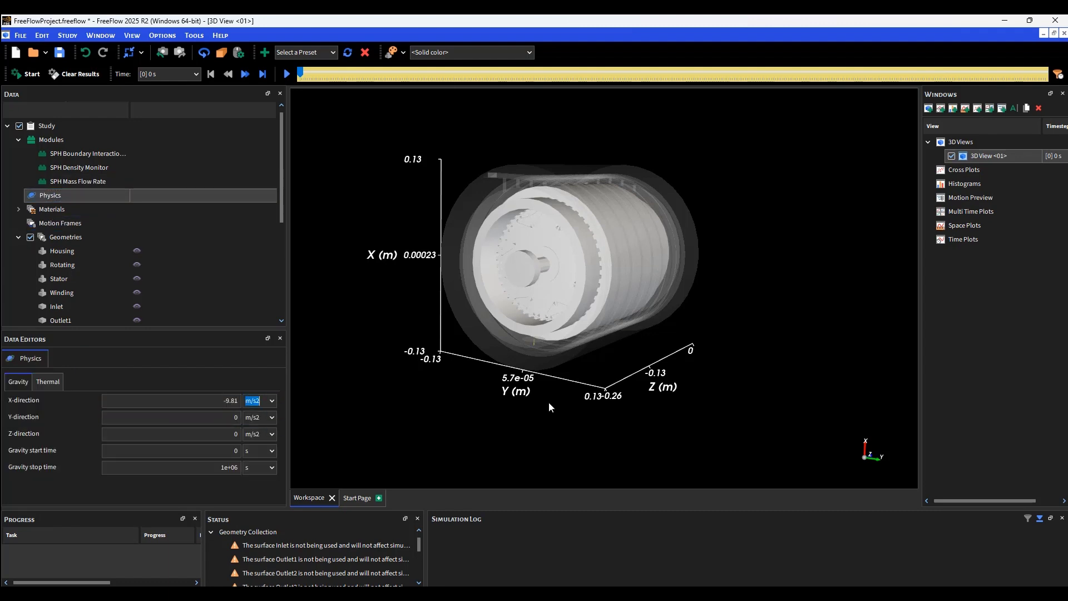
- Give the Default Fluid material density 880 and viscosity 0.012
{"action": "left_click", "coordinate": [48, 381]}
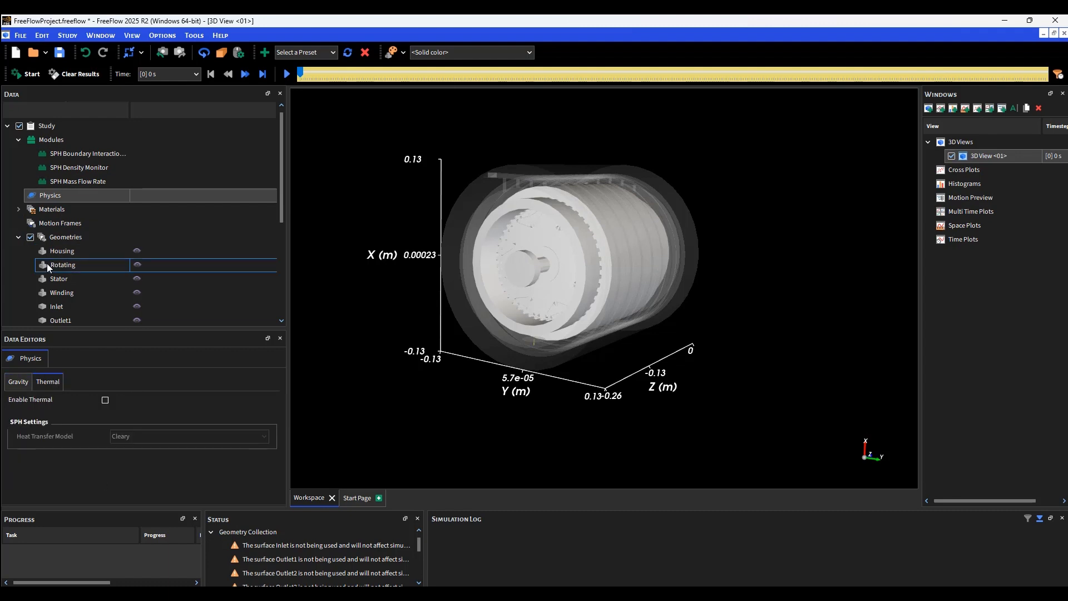
{"action": "double_click", "coordinate": [52, 208]}
{"action": "left_click", "coordinate": [68, 264]}
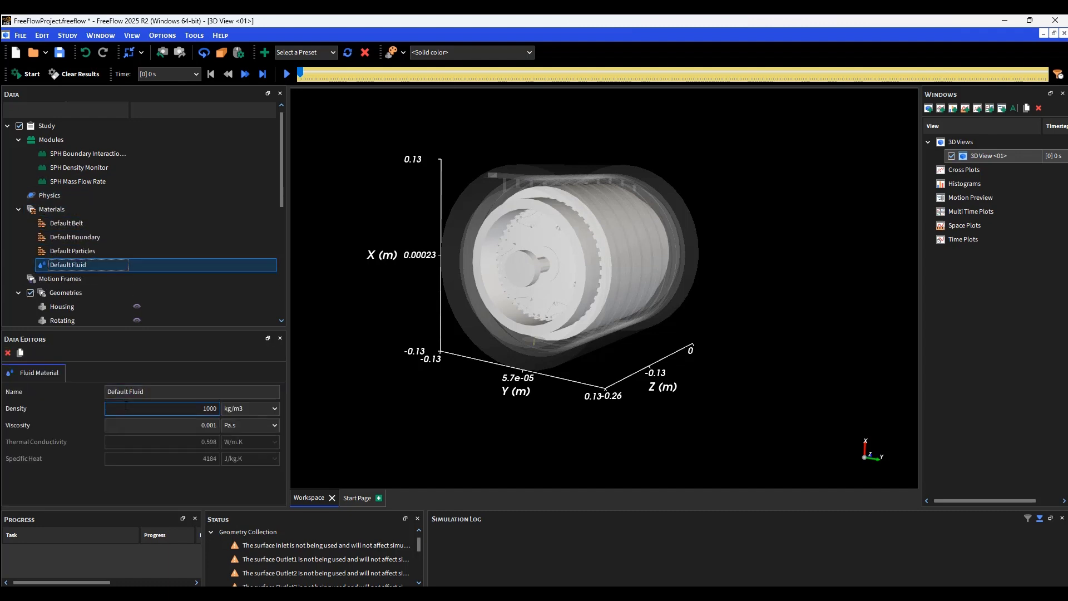
{"action": "double_click", "coordinate": [159, 408]}
{"action": "type", "text": "880"}
{"action": "key", "text": "Tab"}
{"action": "type", "text": "0.01"}
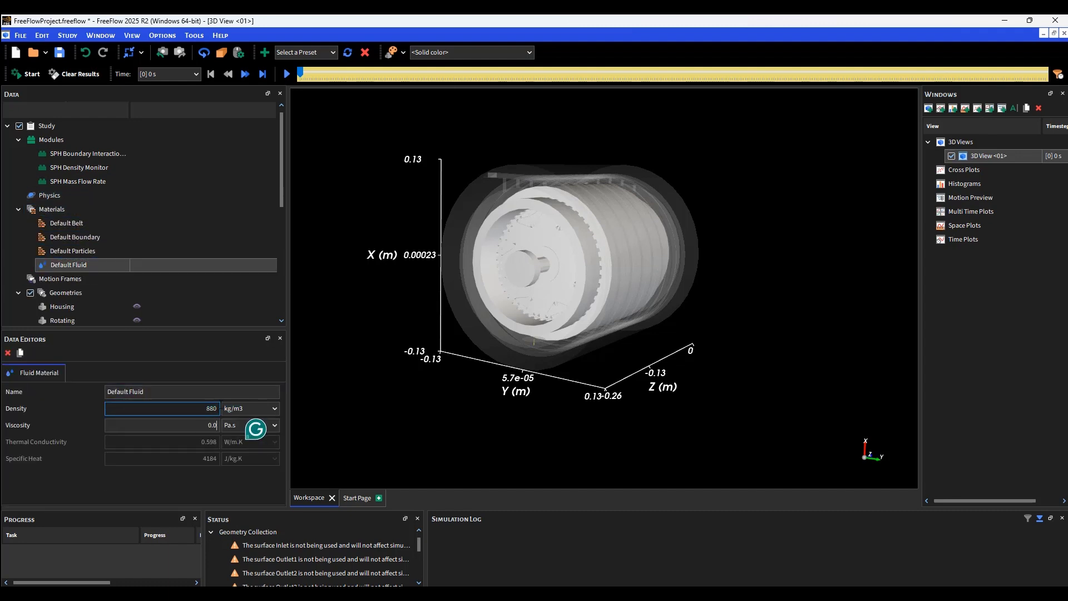
{"action": "scroll", "coordinate": [111, 251], "scroll_direction": "down", "scroll_amount": 2}
- Create a motion frame named Rotation spinning at 1000 rev/min
{"action": "left_click", "coordinate": [59, 236]}
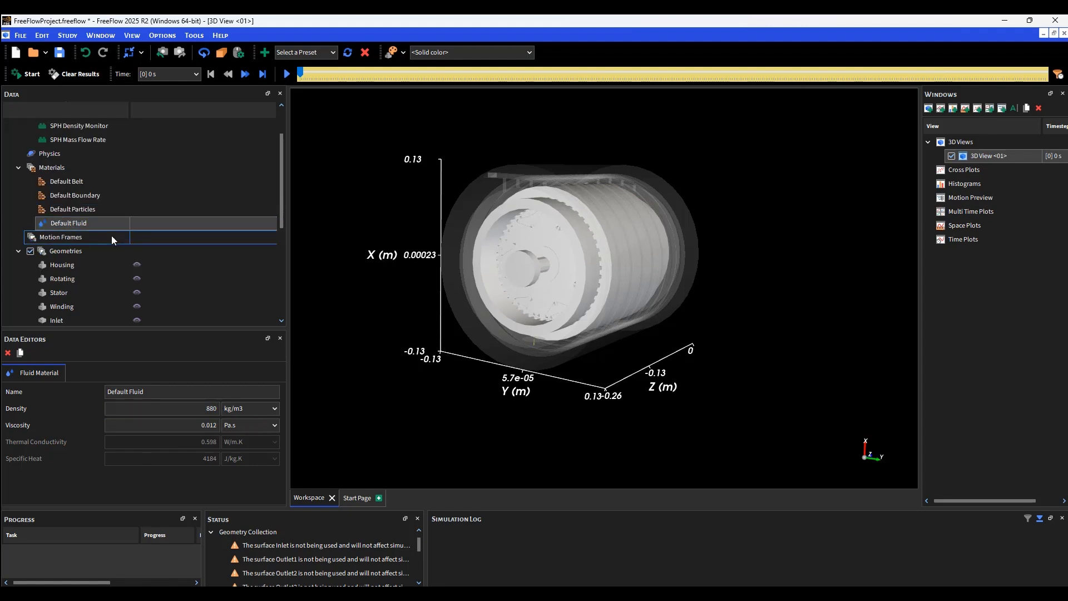
{"action": "right_click", "coordinate": [110, 237]}
{"action": "left_click", "coordinate": [168, 228]}
{"action": "left_click", "coordinate": [167, 390]}
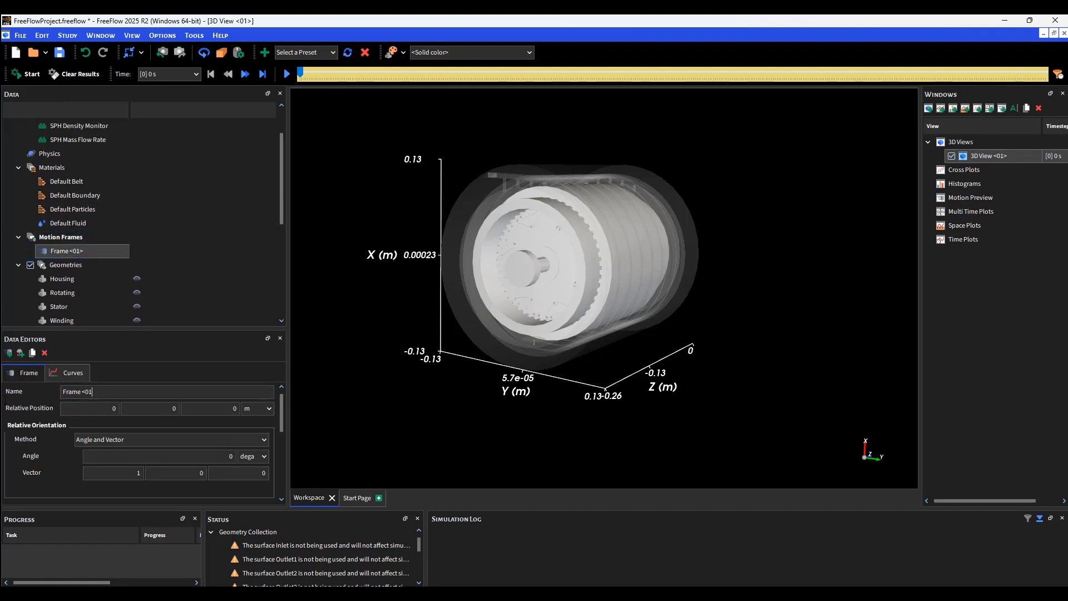
{"action": "type", "text": "Rotation"}
{"action": "key", "text": "Return"}
{"action": "scroll", "coordinate": [48, 419], "scroll_direction": "down", "scroll_amount": 5}
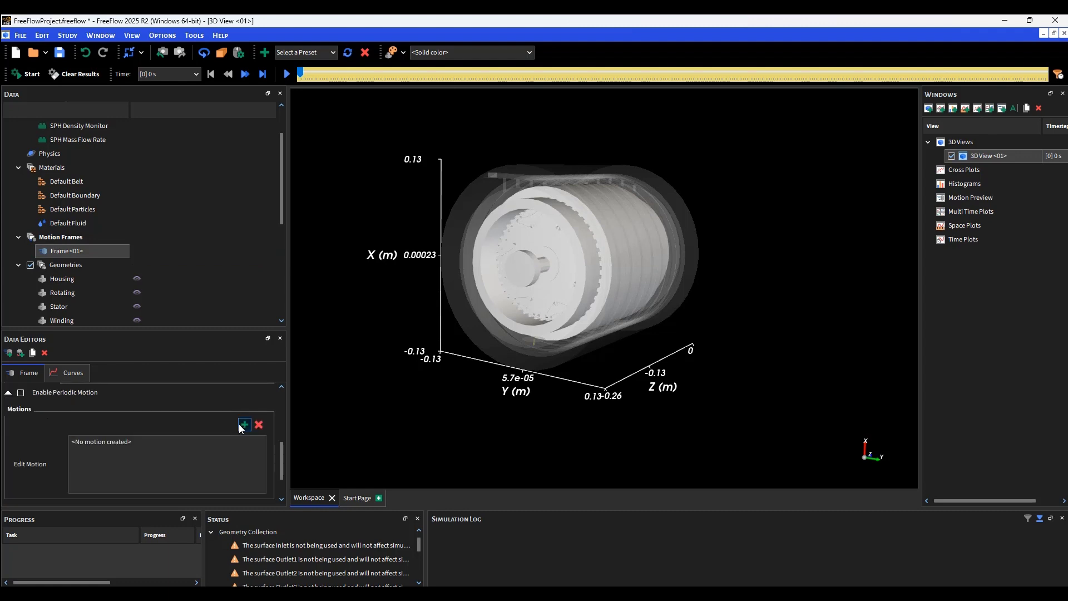
{"action": "left_click", "coordinate": [166, 436]}
{"action": "left_click", "coordinate": [126, 450]}
{"action": "scroll", "coordinate": [57, 435], "scroll_direction": "down", "scroll_amount": 3}
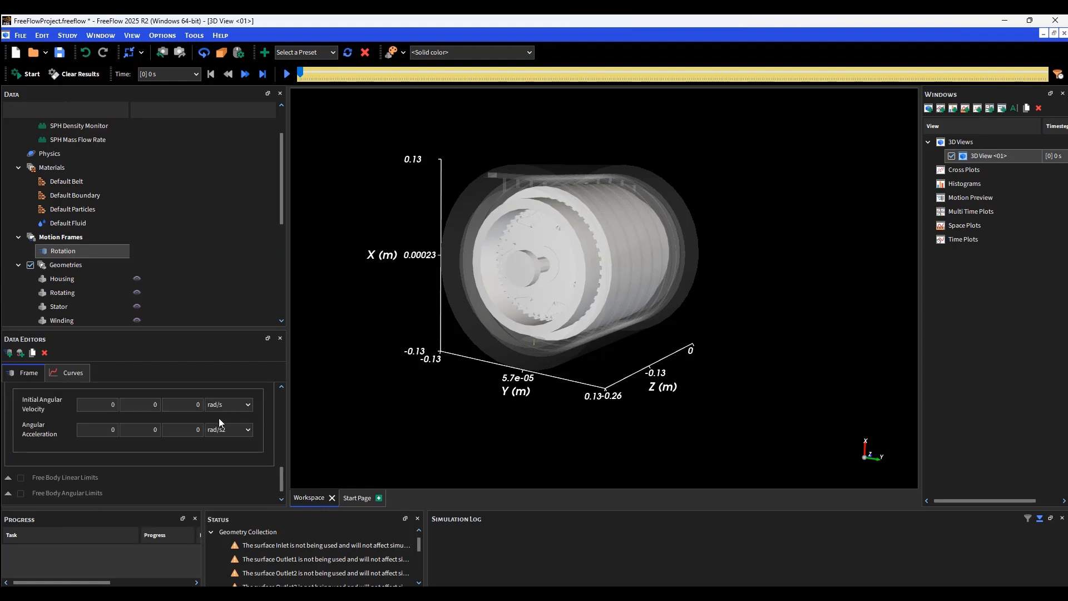
{"action": "left_click", "coordinate": [229, 405]}
{"action": "left_click", "coordinate": [225, 436]}
- Check the Rotation frame's motion curves and play a motion preview
{"action": "left_click", "coordinate": [73, 372]}
{"action": "left_click", "coordinate": [28, 372]}
{"action": "left_click", "coordinate": [61, 238]}
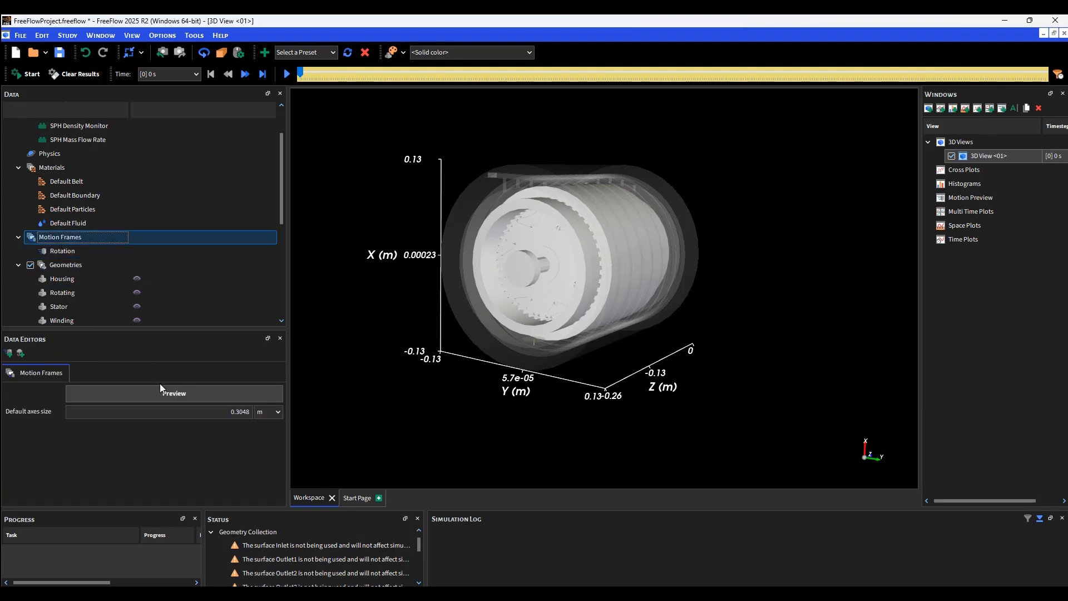
{"action": "left_click", "coordinate": [174, 393]}
{"action": "scroll", "coordinate": [130, 212], "scroll_direction": "down", "scroll_amount": 2}
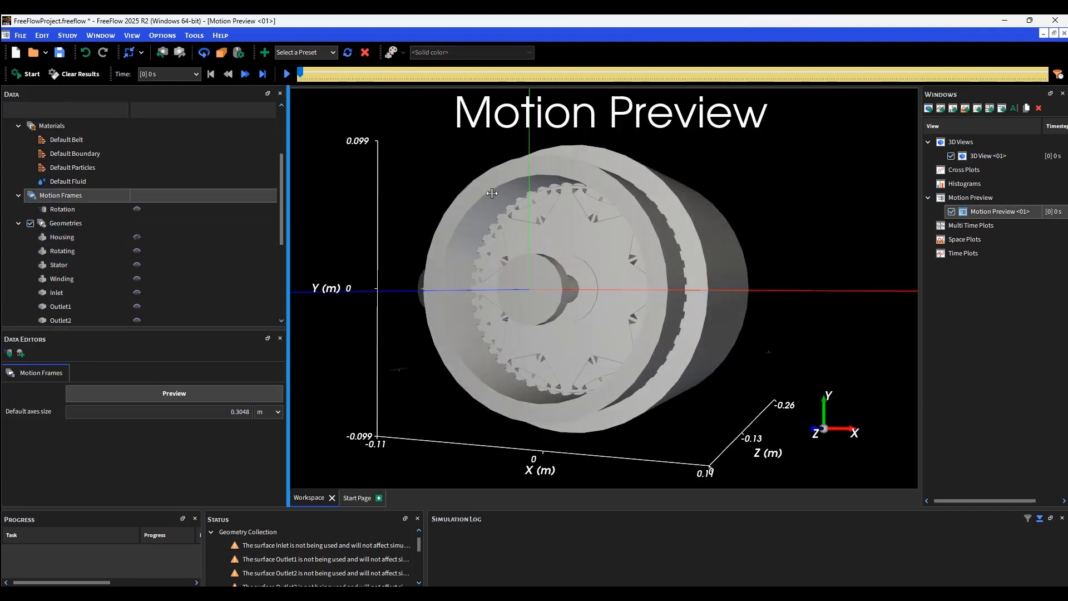
{"action": "left_click", "coordinate": [290, 76]}
{"action": "scroll", "coordinate": [116, 195], "scroll_direction": "down", "scroll_amount": 2}
- Assign the Rotating wall to the Rotation frame and replay the preview
{"action": "left_click", "coordinate": [62, 240]}
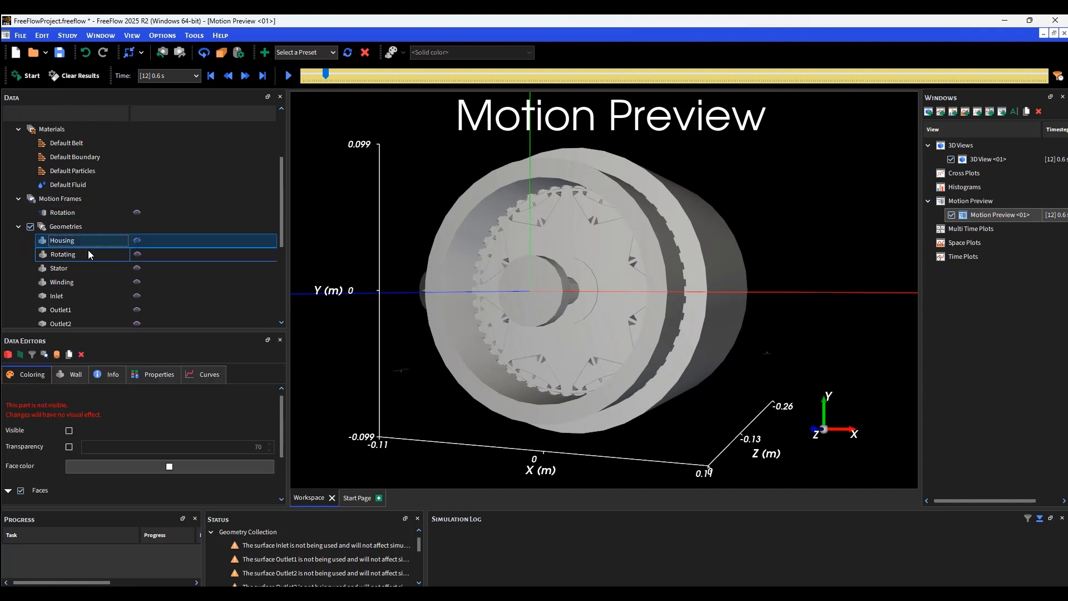
{"action": "left_click", "coordinate": [62, 212]}
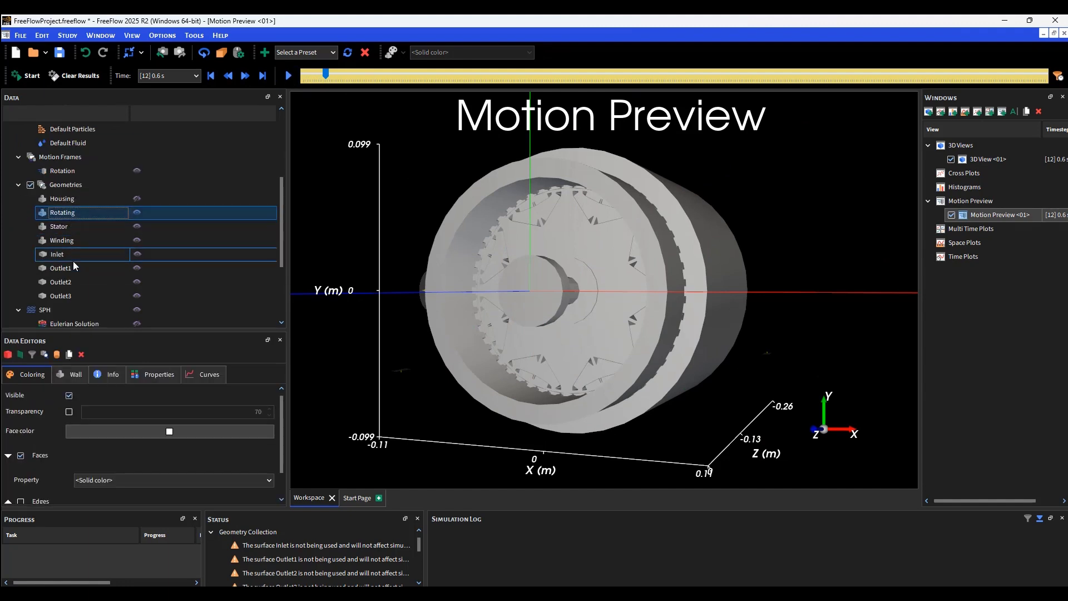
{"action": "left_click", "coordinate": [77, 374]}
{"action": "left_click", "coordinate": [170, 429]}
{"action": "left_click", "coordinate": [91, 439]}
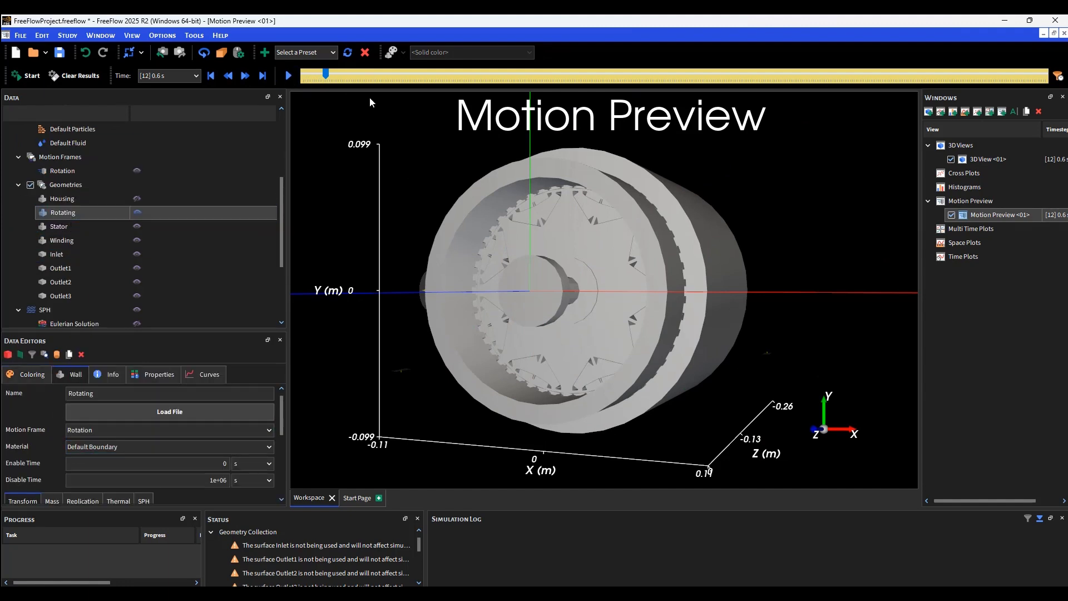
{"action": "left_click", "coordinate": [286, 77]}
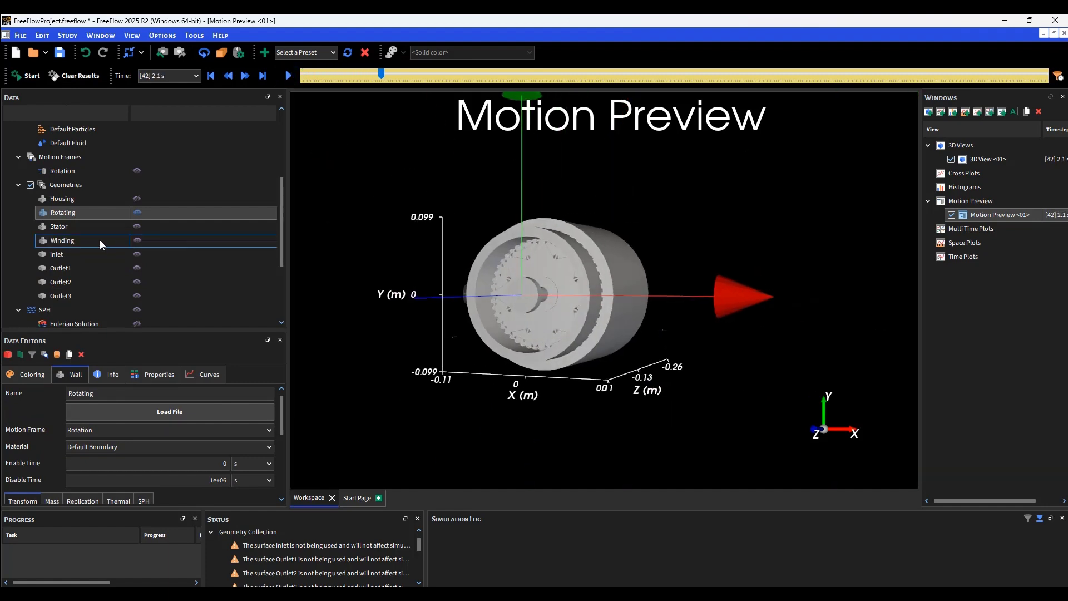
{"action": "scroll", "coordinate": [100, 239], "scroll_direction": "down", "scroll_amount": 3}
- Set the SPH Kernel Element Size to 0.001 m, then select Inlets and Outlets
{"action": "left_click", "coordinate": [60, 228]}
{"action": "scroll", "coordinate": [92, 427], "scroll_direction": "down", "scroll_amount": 3}
{"action": "double_click", "coordinate": [192, 424]}
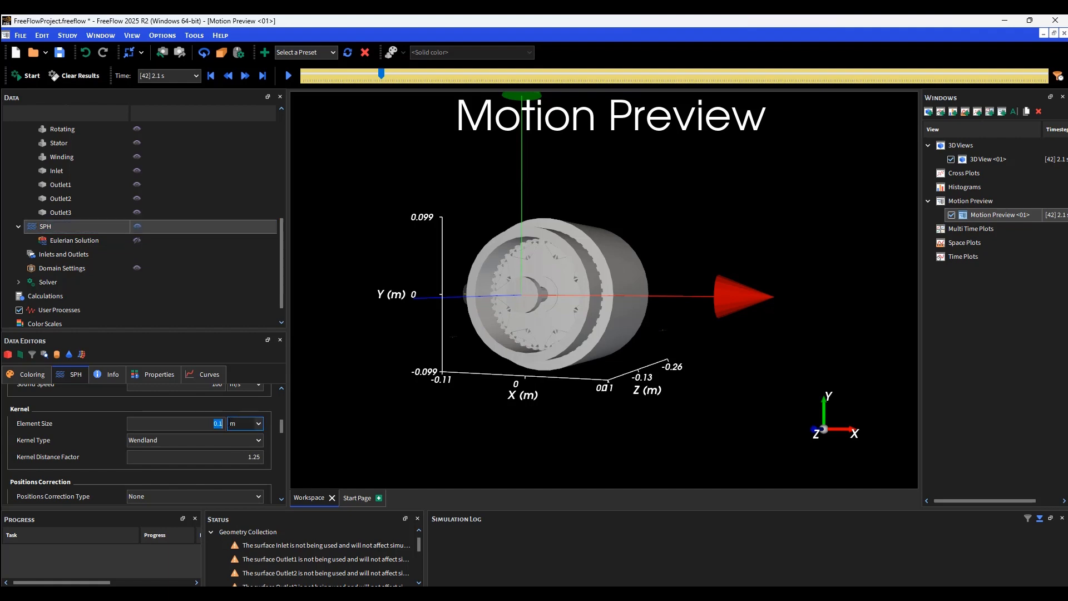
{"action": "type", "text": "0.001"}
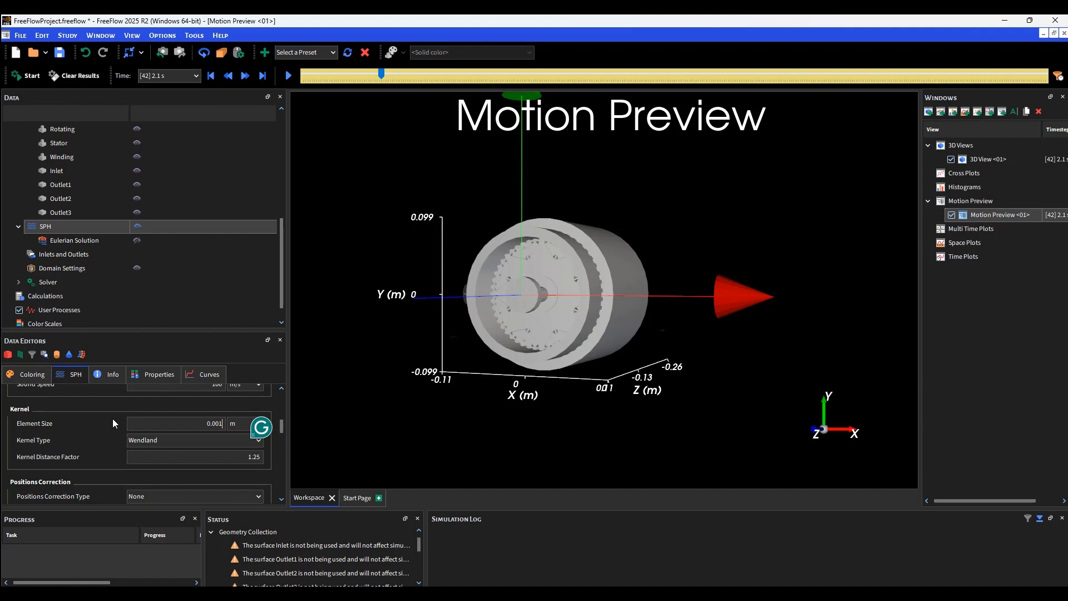
{"action": "scroll", "coordinate": [112, 424], "scroll_direction": "up", "scroll_amount": 2}
{"action": "left_click", "coordinate": [205, 451]}
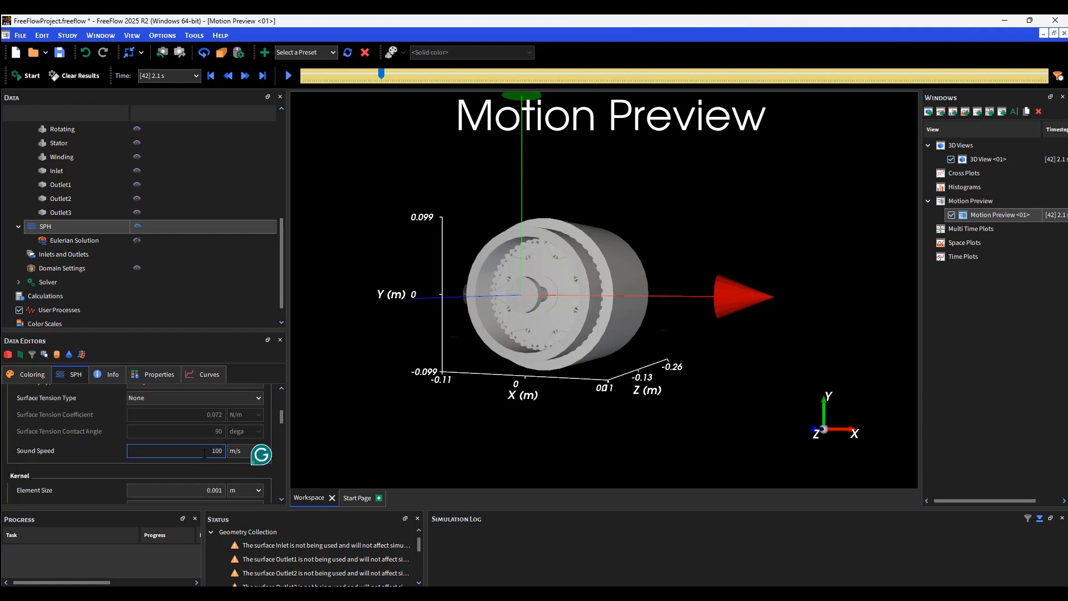
{"action": "scroll", "coordinate": [117, 422], "scroll_direction": "up", "scroll_amount": 3}
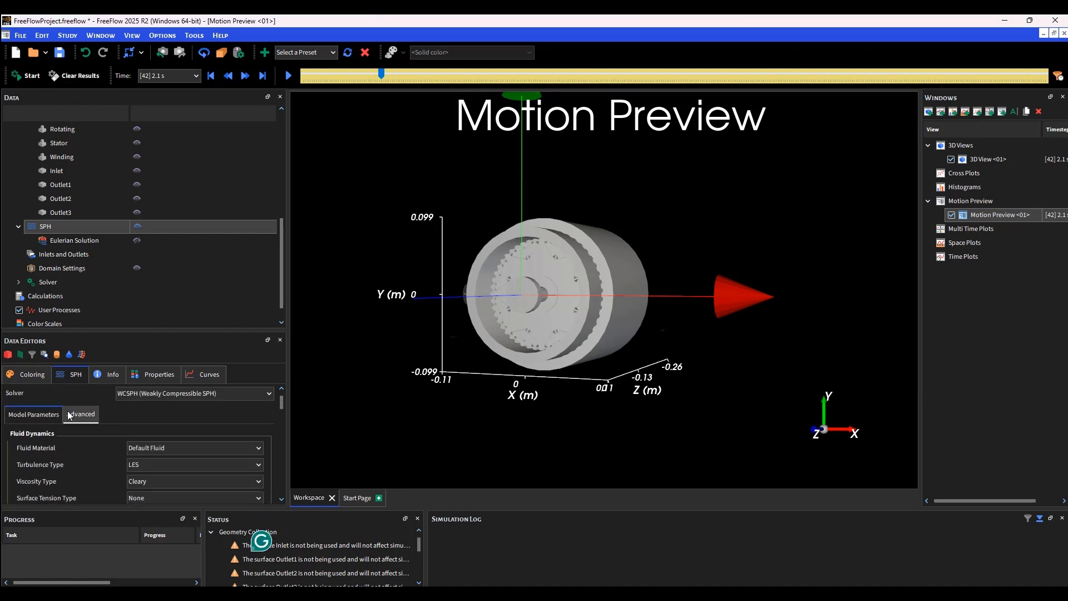
{"action": "left_click", "coordinate": [81, 255]}
- Create fluid inlet 'Inlet' on the Inlet surface with a 1.51 m/s velocity condition
{"action": "left_click", "coordinate": [73, 282], "text": "ctrl"}
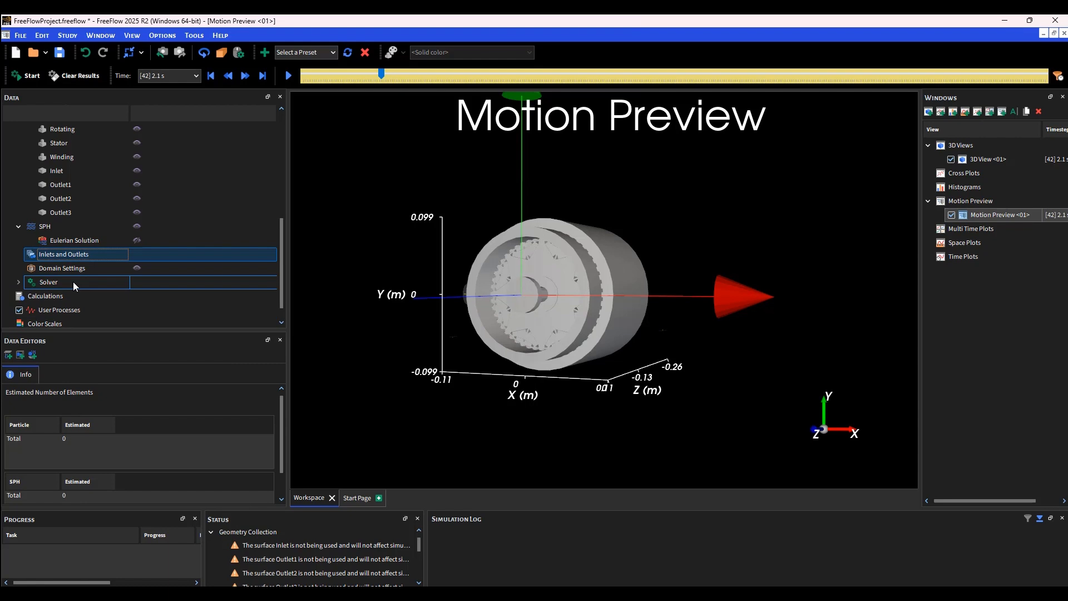
{"action": "right_click", "coordinate": [82, 254]}
{"action": "left_click", "coordinate": [104, 244]}
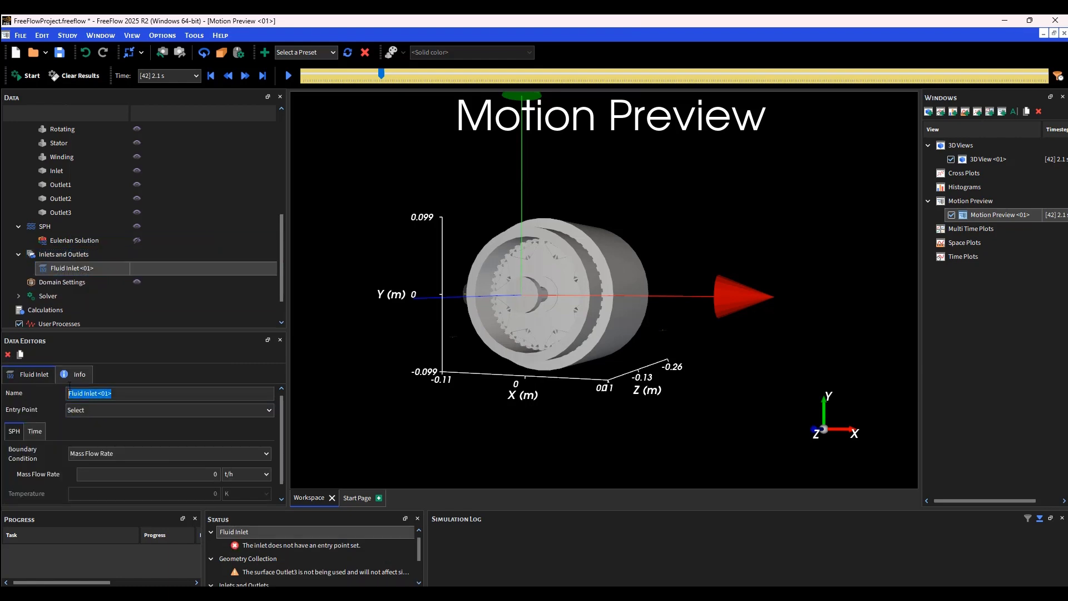
{"action": "type", "text": "Inlet"}
{"action": "left_click", "coordinate": [167, 410]}
{"action": "left_click", "coordinate": [84, 422]}
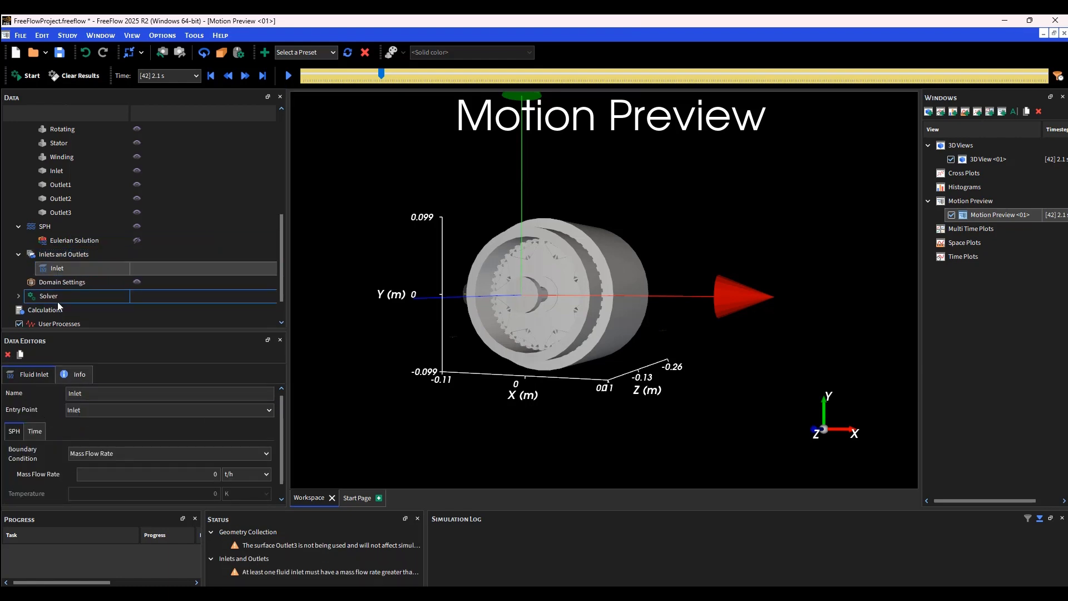
{"action": "right_click", "coordinate": [63, 254]}
{"action": "key", "text": "Escape"}
{"action": "left_click", "coordinate": [167, 454]}
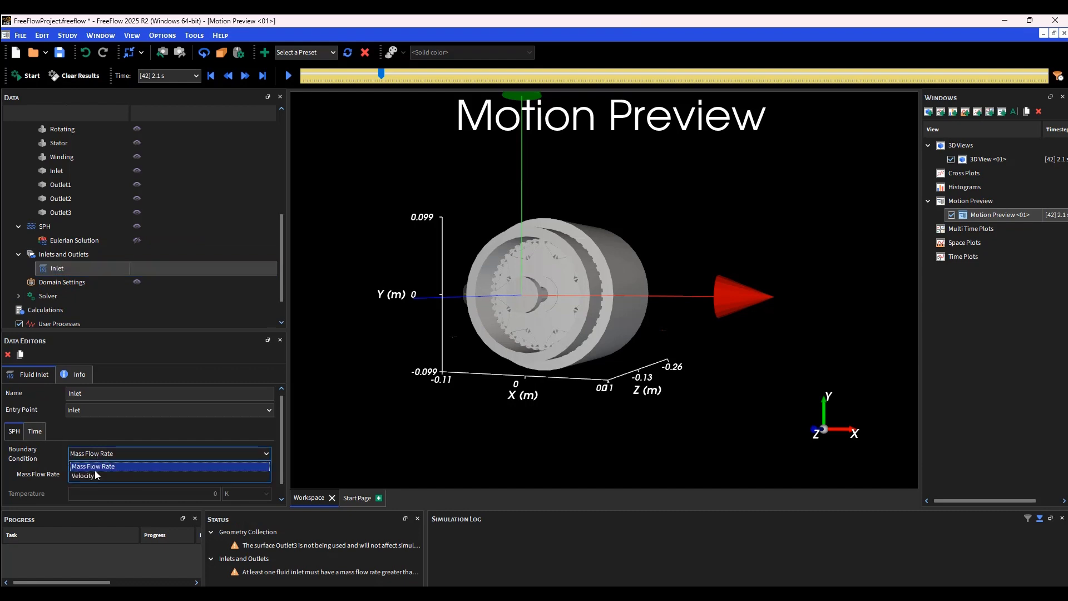
{"action": "left_click", "coordinate": [96, 477]}
{"action": "left_click", "coordinate": [147, 477]}
{"action": "type", "text": "1.51"}
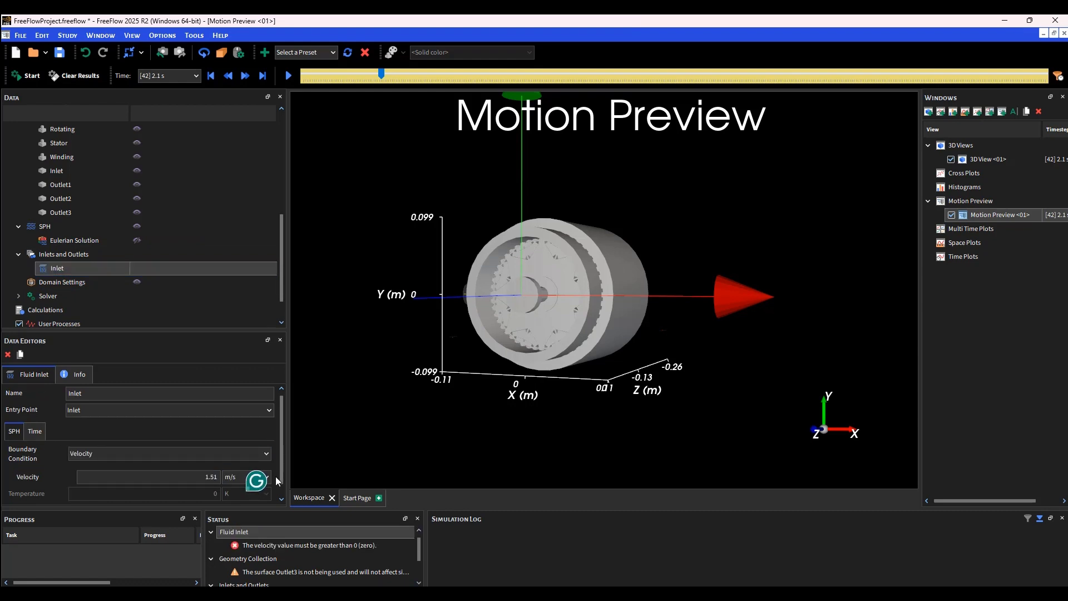
- Add an outlet named Outlet1 exiting through the Outlet1 surface
{"action": "right_click", "coordinate": [63, 253]}
{"action": "left_click", "coordinate": [113, 258]}
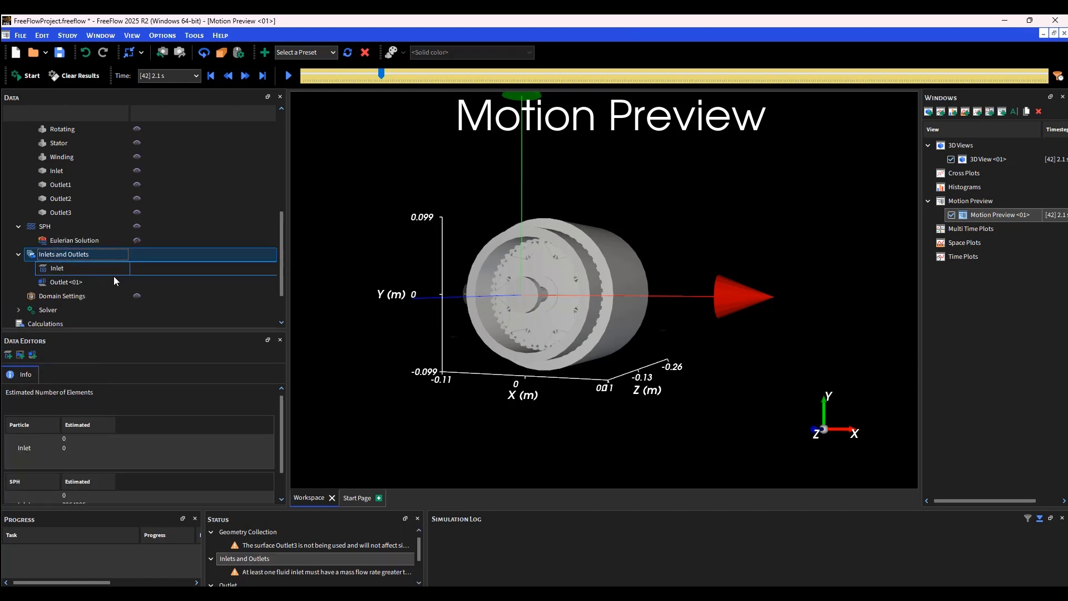
{"action": "left_click", "coordinate": [66, 281]}
{"action": "left_click", "coordinate": [171, 410]}
{"action": "left_click", "coordinate": [84, 422]}
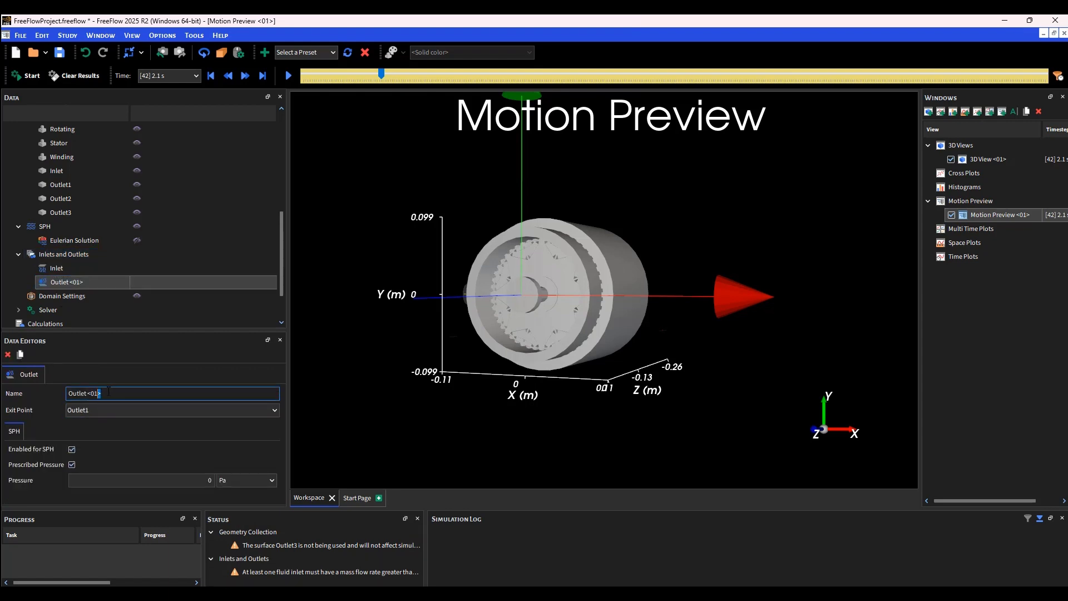
{"action": "double_click", "coordinate": [99, 393]}
{"action": "type", "text": "Outlet1"}
{"action": "key", "text": "Return"}
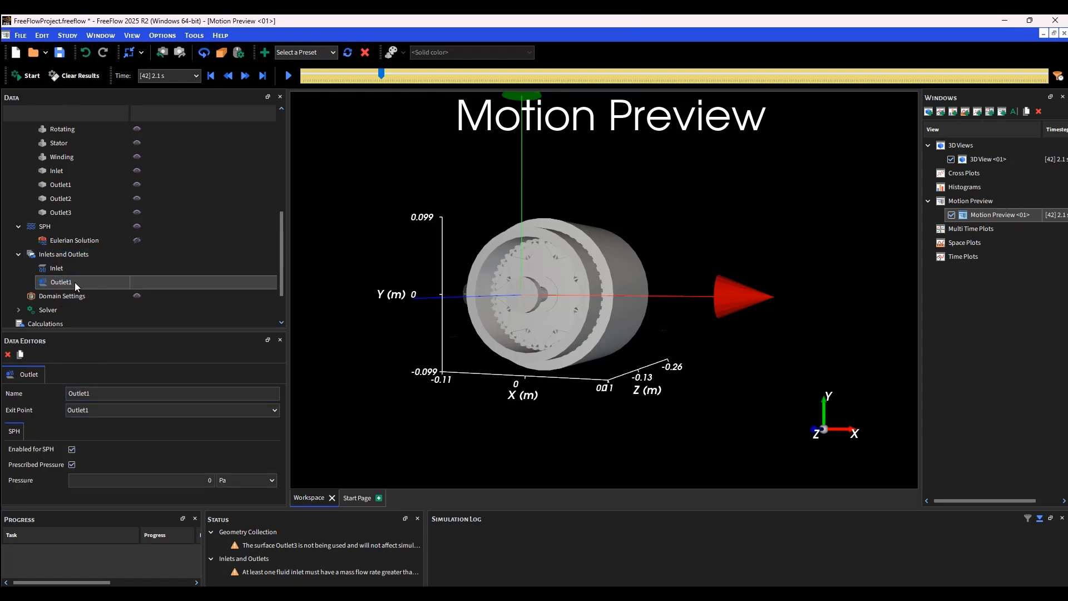
- Add a second outlet exiting through the Outlet2 surface
{"action": "right_click", "coordinate": [75, 283]}
{"action": "left_click", "coordinate": [113, 297]}
{"action": "left_click", "coordinate": [171, 410]}
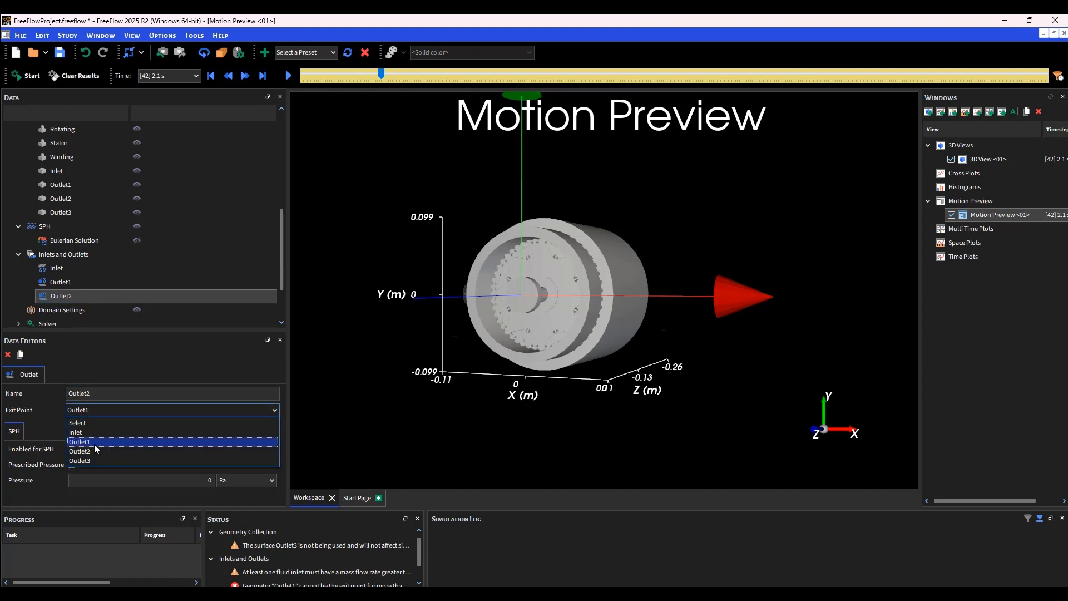
{"action": "left_click", "coordinate": [80, 451]}
- Add a third outlet, Outlet3, exiting through the Outlet3 surface
{"action": "right_click", "coordinate": [61, 296]}
{"action": "left_click", "coordinate": [107, 302]}
{"action": "left_click", "coordinate": [171, 409]}
{"action": "left_click", "coordinate": [79, 422]}
{"action": "double_click", "coordinate": [87, 393]}
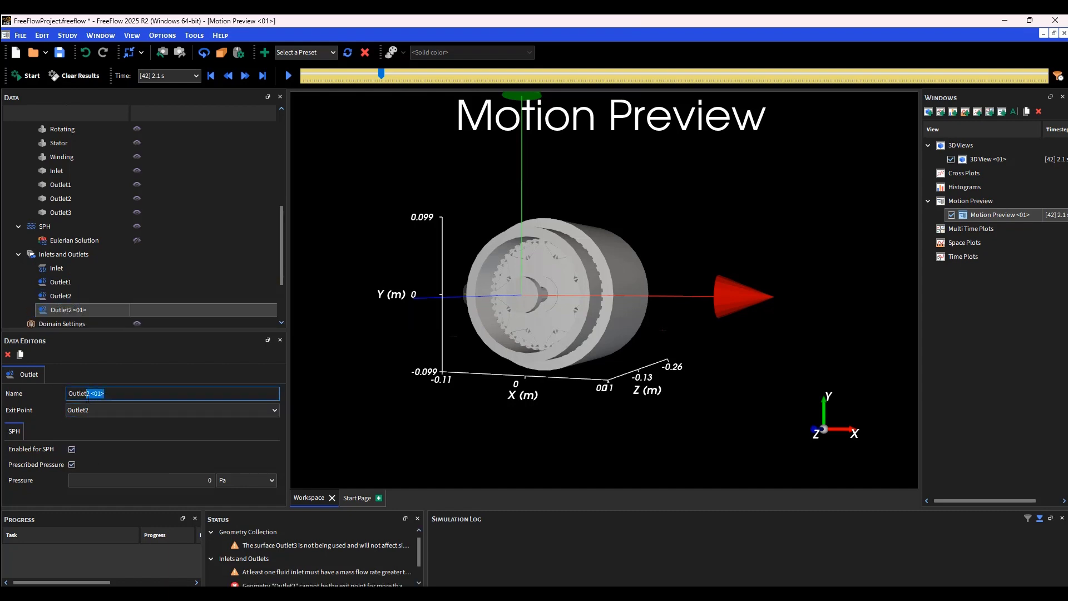
{"action": "type", "text": "3"}
{"action": "key", "text": "Return"}
{"action": "left_click", "coordinate": [171, 410]}
{"action": "left_click", "coordinate": [80, 463]}
{"action": "scroll", "coordinate": [70, 281], "scroll_direction": "down", "scroll_amount": 2}
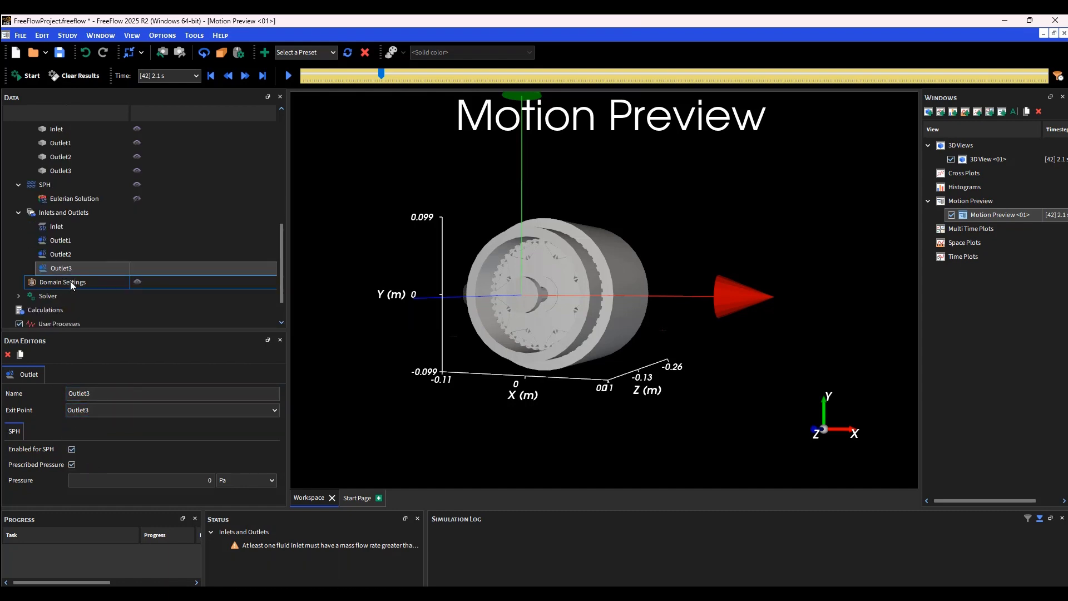
{"action": "left_click", "coordinate": [18, 295]}
{"action": "left_click", "coordinate": [61, 167]}
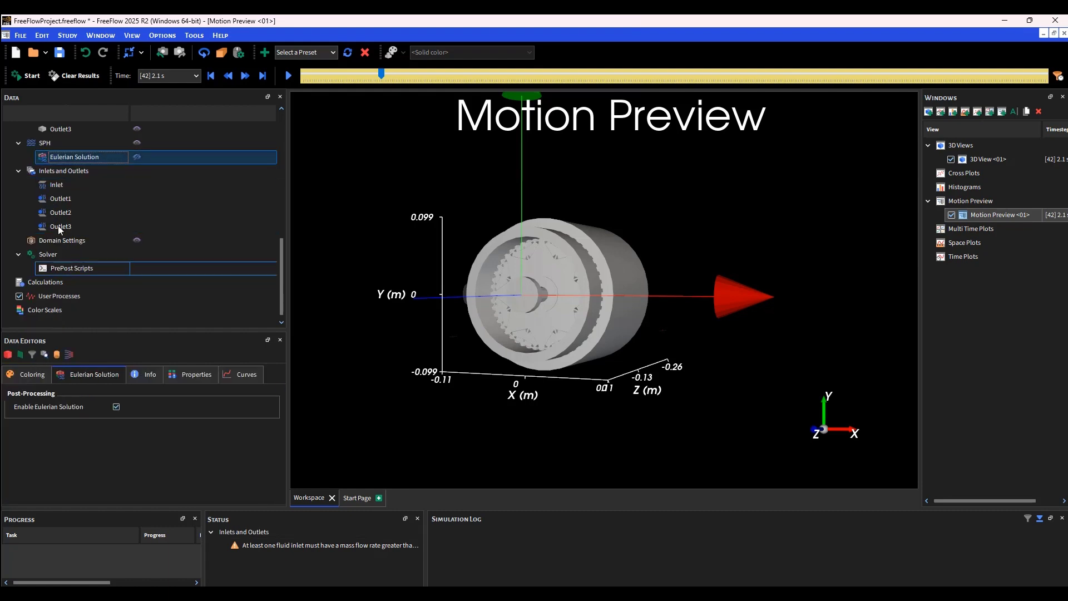
- Set solver Time Interval to 0.01 s and Simulation Target to GPU, then launch the run
{"action": "left_click", "coordinate": [49, 254]}
{"action": "double_click", "coordinate": [224, 456]}
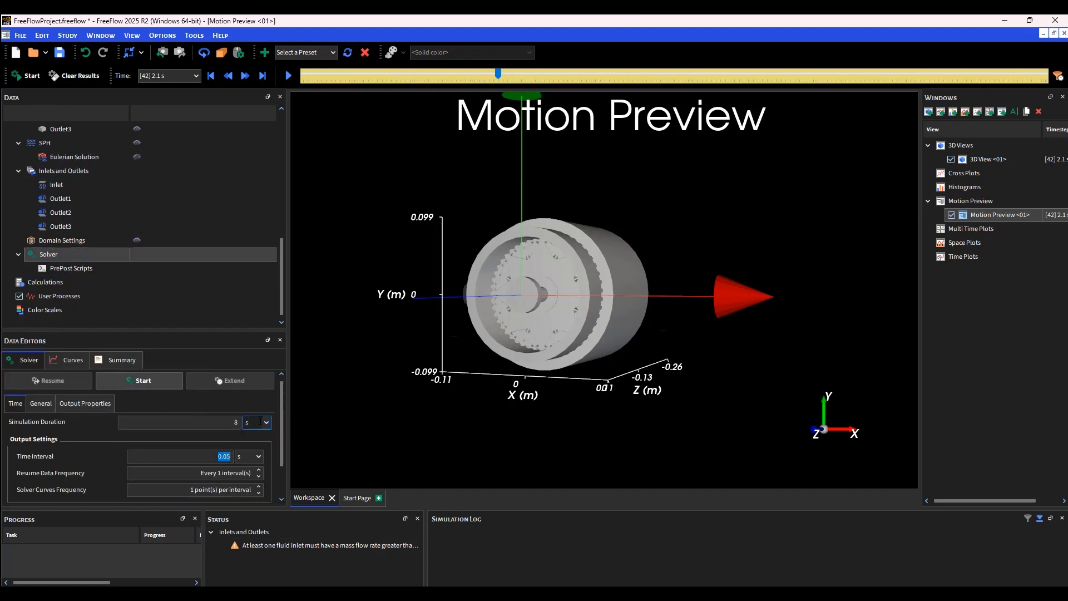
{"action": "type", "text": "0.01"}
{"action": "key", "text": "Return"}
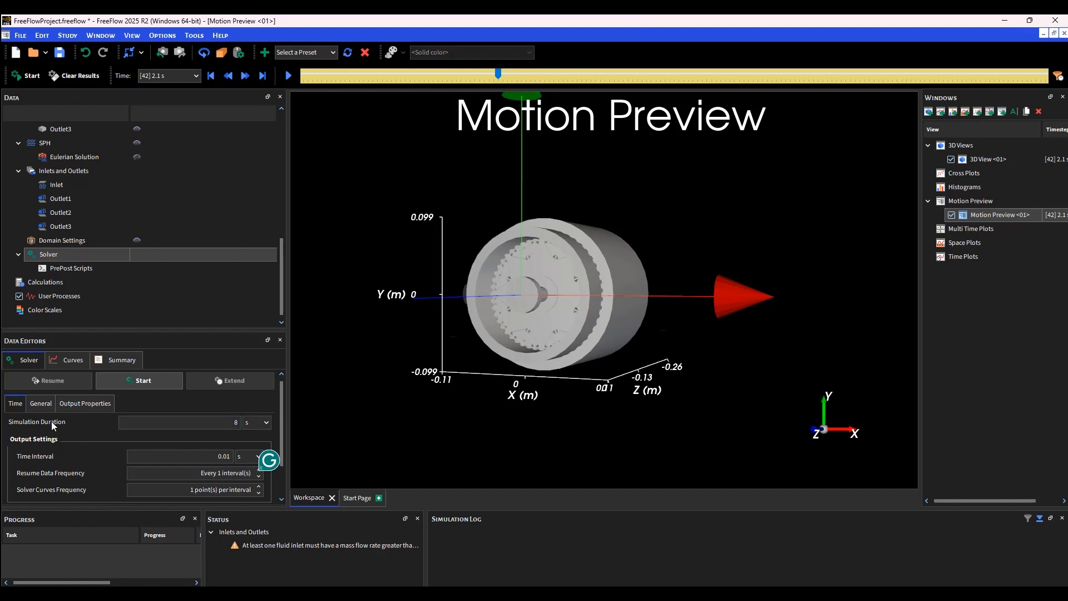
{"action": "left_click", "coordinate": [41, 404]}
{"action": "left_click", "coordinate": [194, 441]}
{"action": "left_click", "coordinate": [169, 457]}
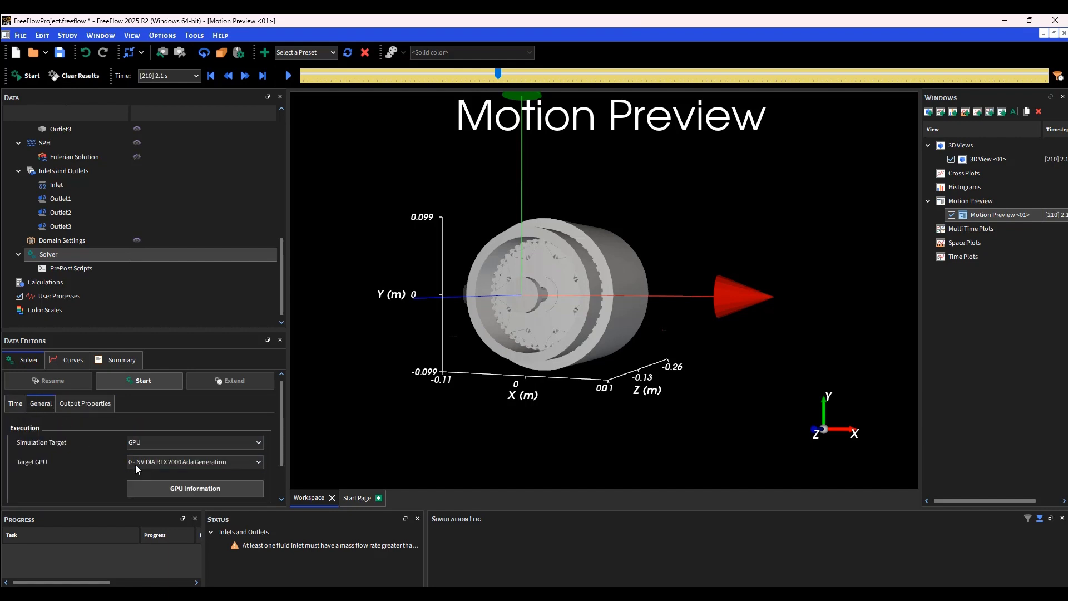
{"action": "left_click", "coordinate": [14, 404]}
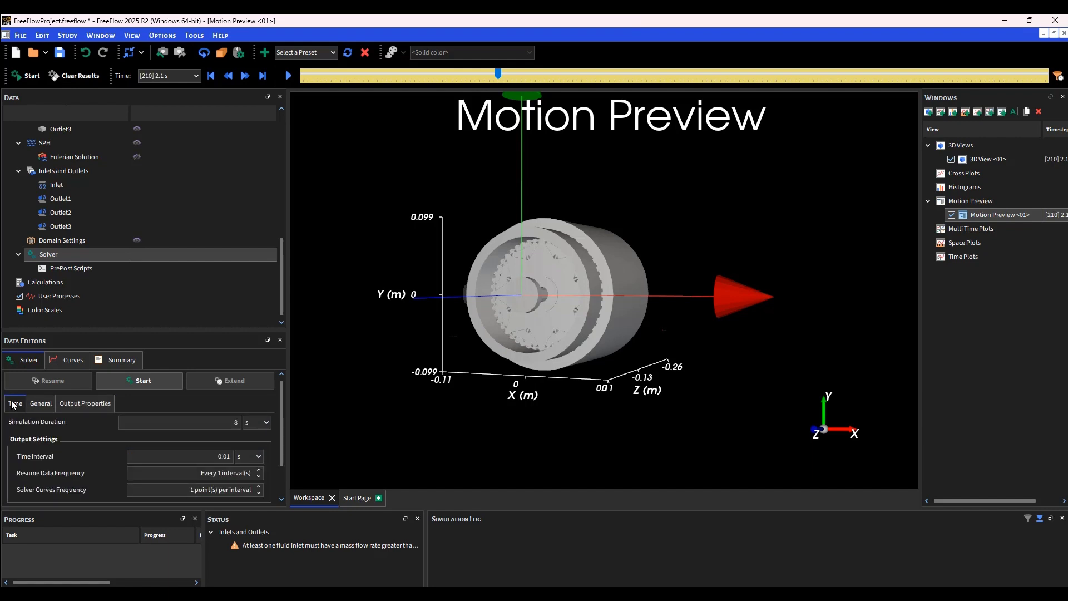
{"action": "scroll", "coordinate": [46, 422], "scroll_direction": "down", "scroll_amount": 2}
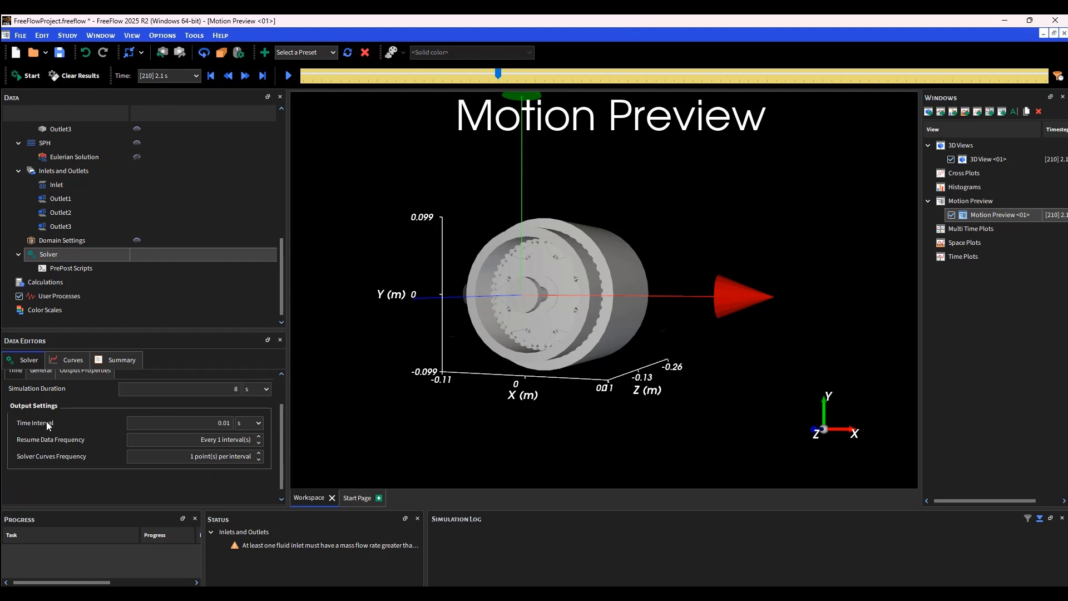
{"action": "left_click", "coordinate": [80, 361]}
{"action": "left_click", "coordinate": [40, 357]}
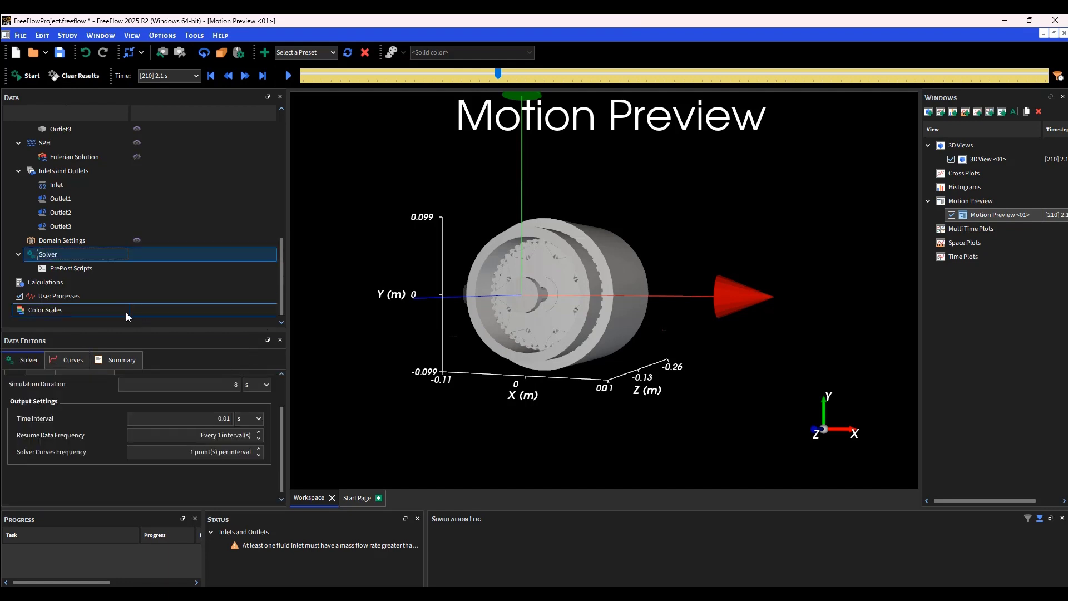
{"action": "left_click", "coordinate": [32, 76]}
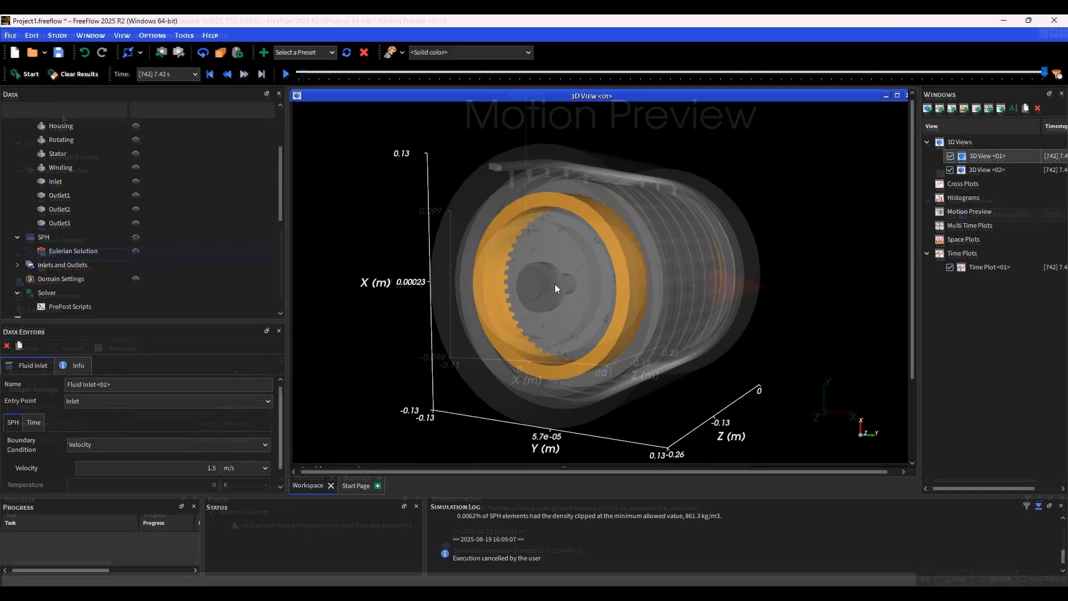
{"action": "scroll", "coordinate": [67, 209], "scroll_direction": "down", "scroll_amount": 3}
- Show the SPH oil particles during playback, then hide them
{"action": "left_click", "coordinate": [53, 157]}
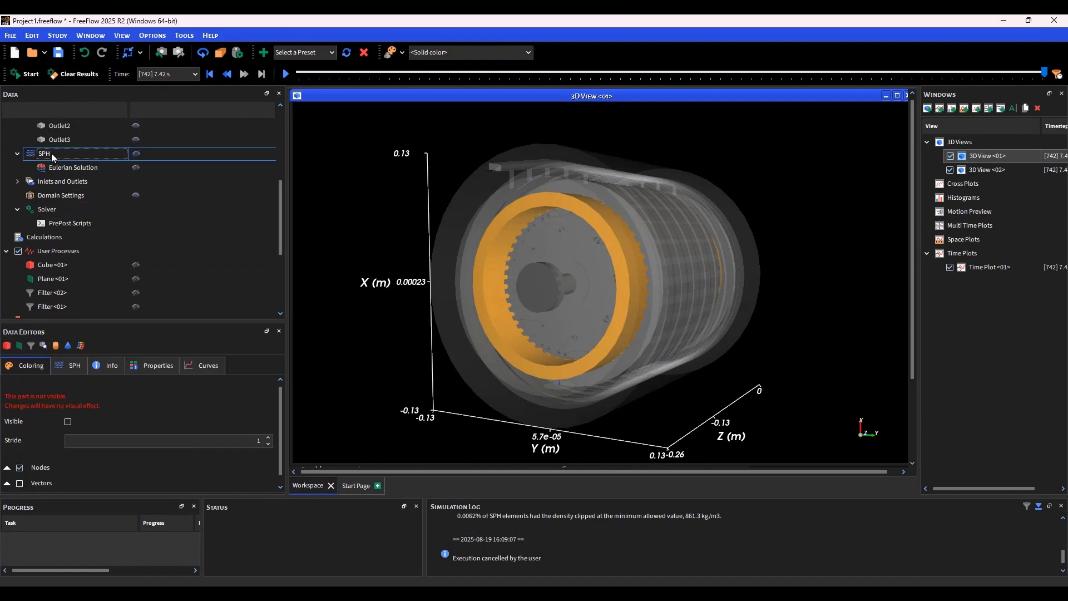
{"action": "left_click", "coordinate": [136, 154]}
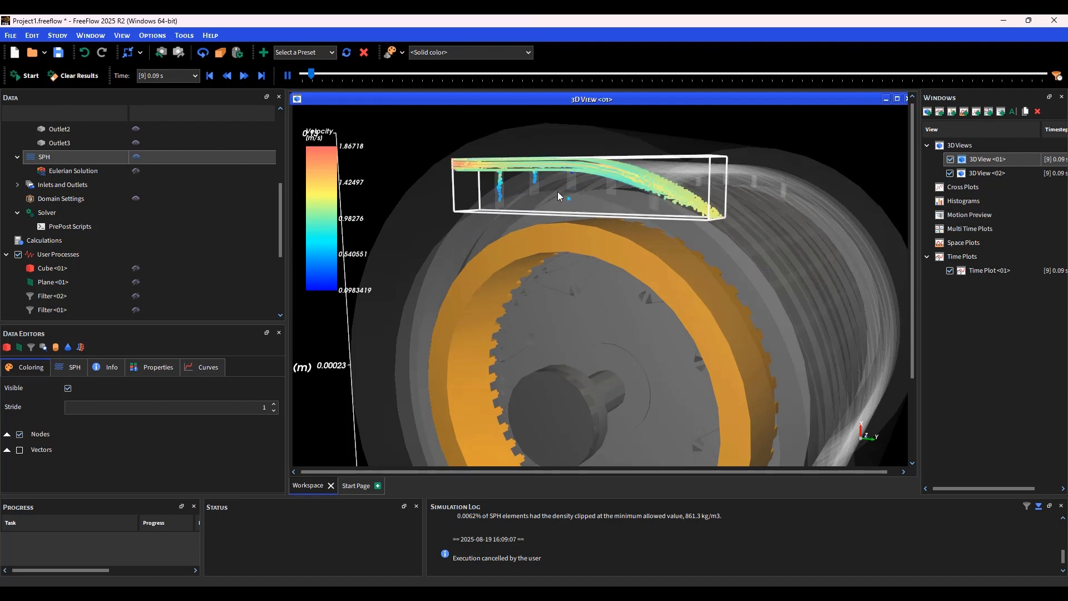
{"action": "left_click", "coordinate": [287, 75]}
{"action": "left_click", "coordinate": [136, 157]}
- Add a Weight filter in Cut mode to the Eulerian Solution, colour it by Velocity, and play
{"action": "left_click", "coordinate": [99, 173]}
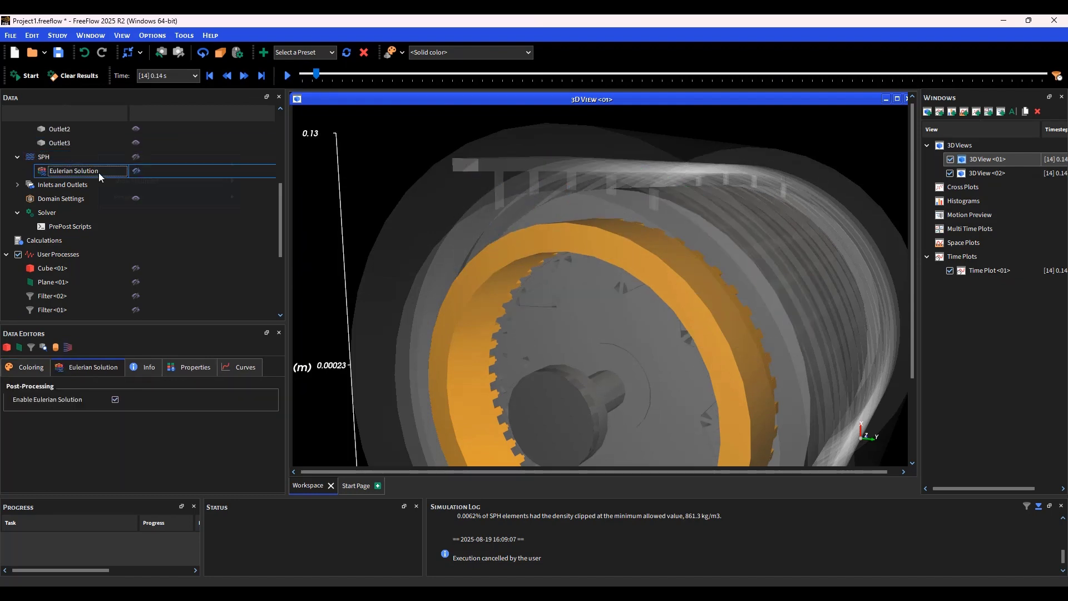
{"action": "right_click", "coordinate": [99, 172]}
{"action": "left_click", "coordinate": [282, 221]}
{"action": "left_click", "coordinate": [167, 402]}
{"action": "left_click", "coordinate": [97, 473]}
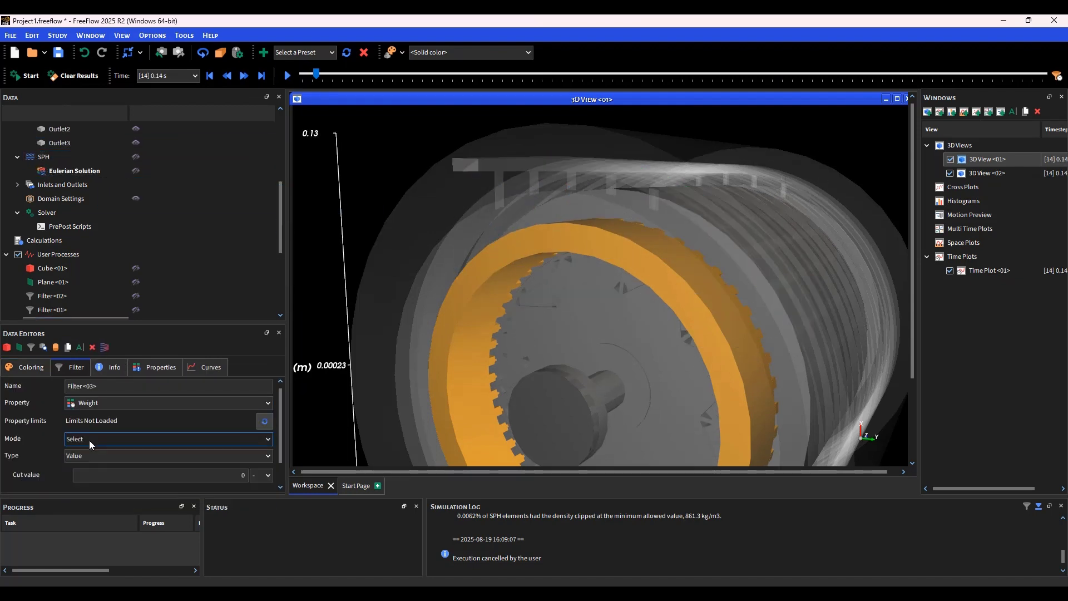
{"action": "left_click", "coordinate": [30, 369]}
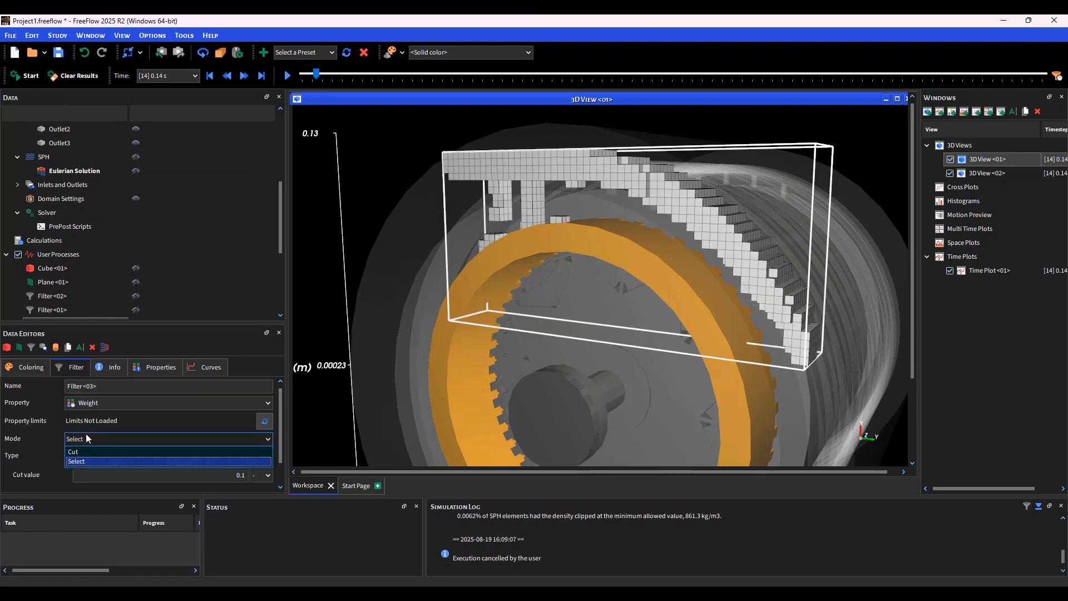
{"action": "left_click", "coordinate": [73, 452]}
{"action": "left_click", "coordinate": [31, 368]}
{"action": "left_click", "coordinate": [100, 533]}
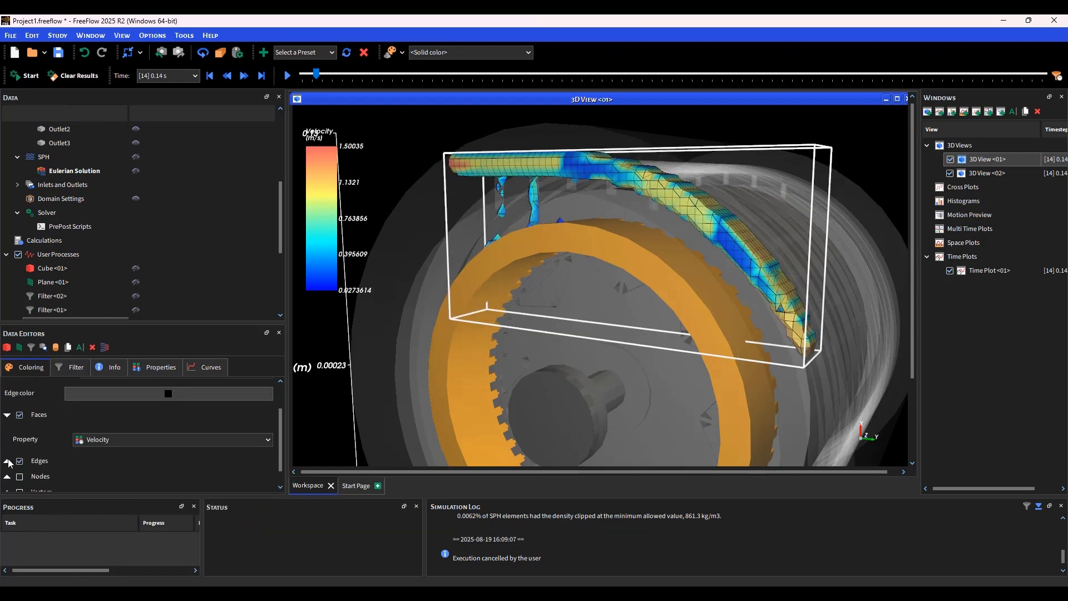
{"action": "left_click", "coordinate": [287, 75]}
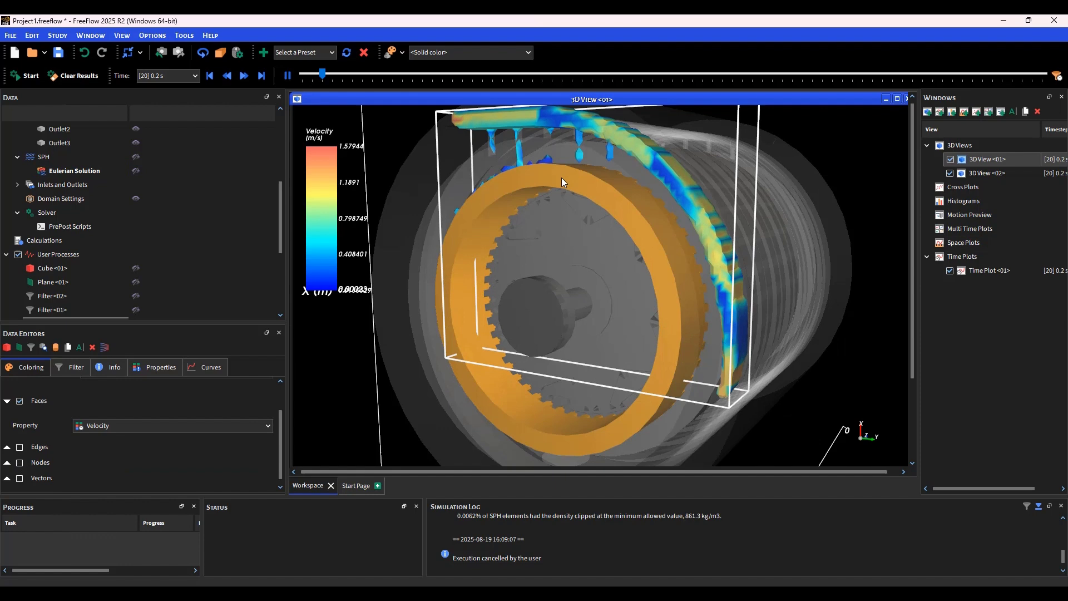
- Clear the filter box, jump the results past 5 s and play them, orbiting to a side view of the windings
{"action": "left_click", "coordinate": [549, 188]}
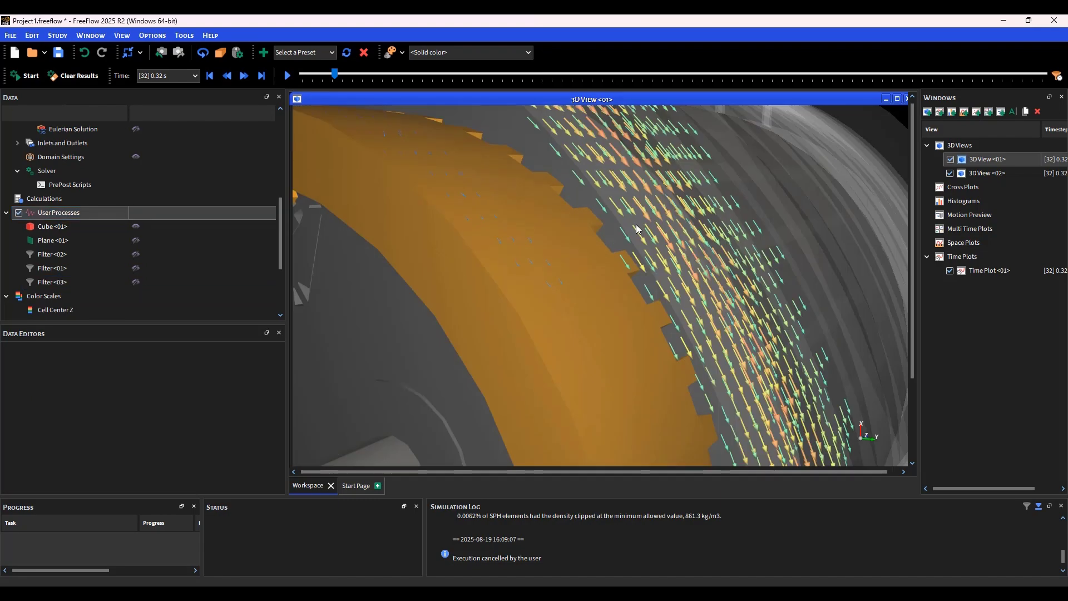
{"action": "middle_click_drag", "start_coordinate": [637, 225], "coordinate": [529, 246]}
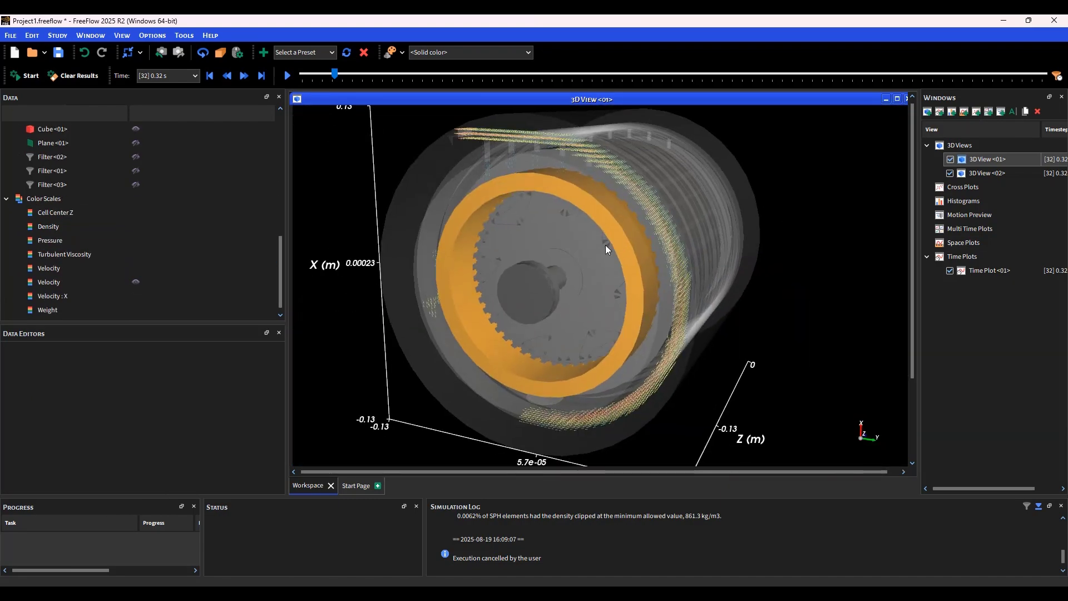
{"action": "scroll", "coordinate": [605, 245], "scroll_direction": "down", "scroll_amount": 1}
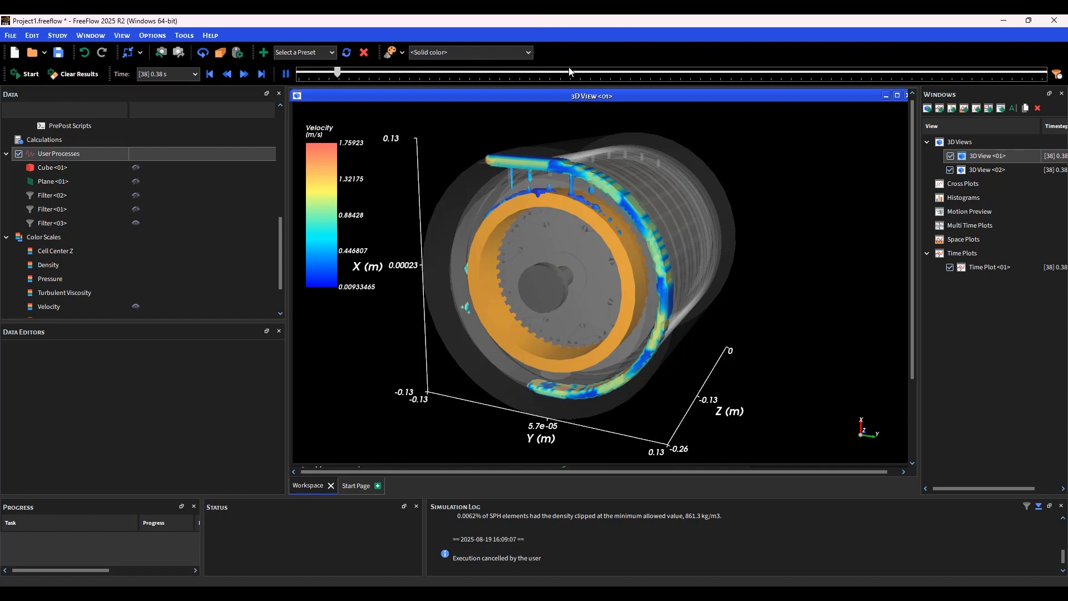
{"action": "left_click", "coordinate": [570, 74]}
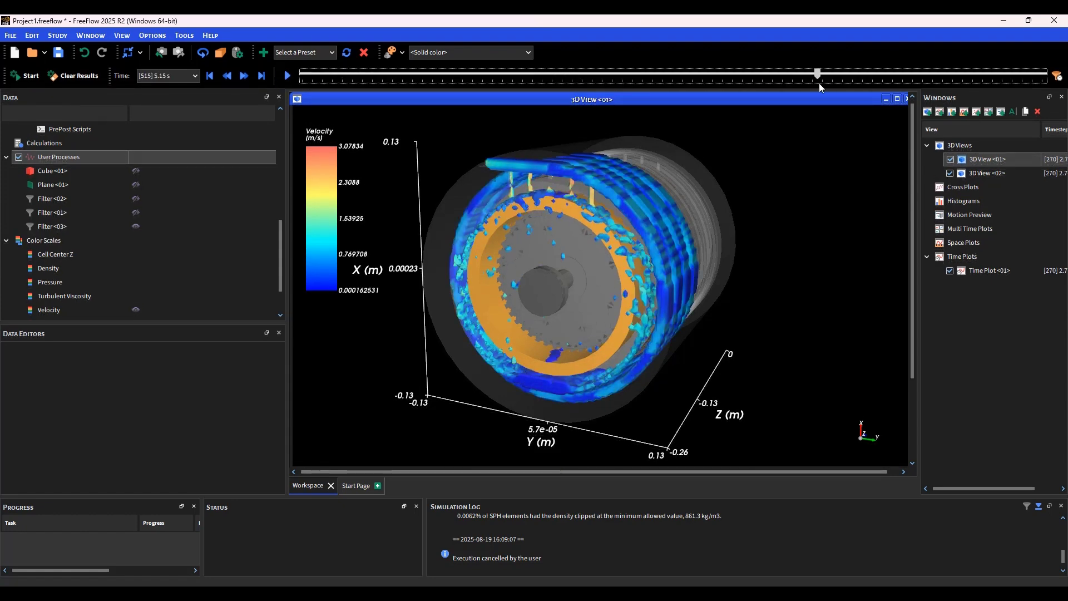
{"action": "left_click", "coordinate": [286, 76]}
{"action": "left_click_drag", "start_coordinate": [640, 251], "coordinate": [717, 250]}
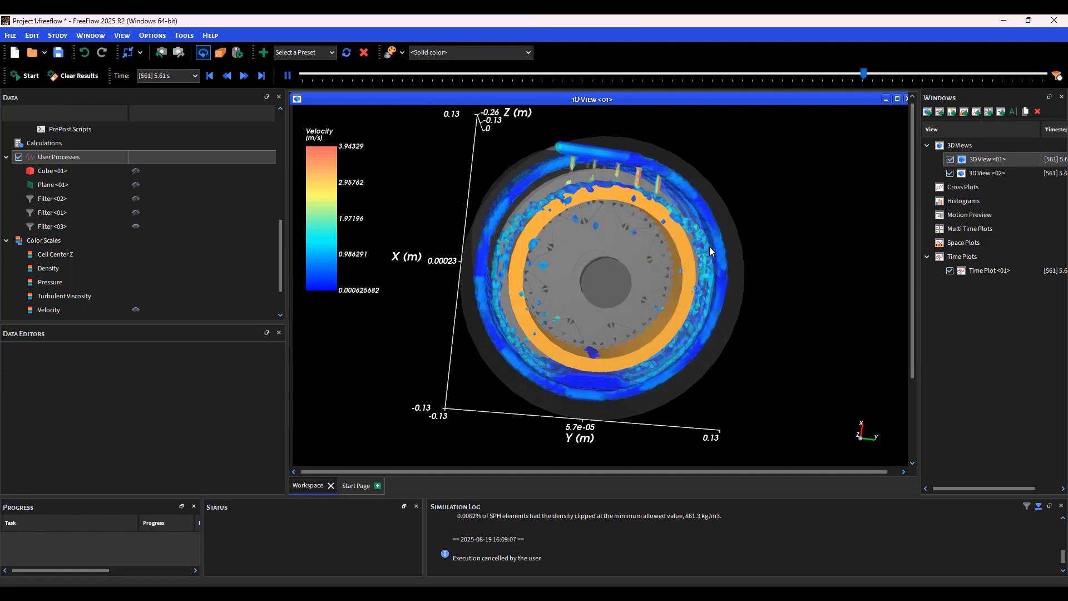
- Pause the velocity-coloured oil playback at 5.64 s with oil coating the windings
{"action": "left_click", "coordinate": [285, 75]}
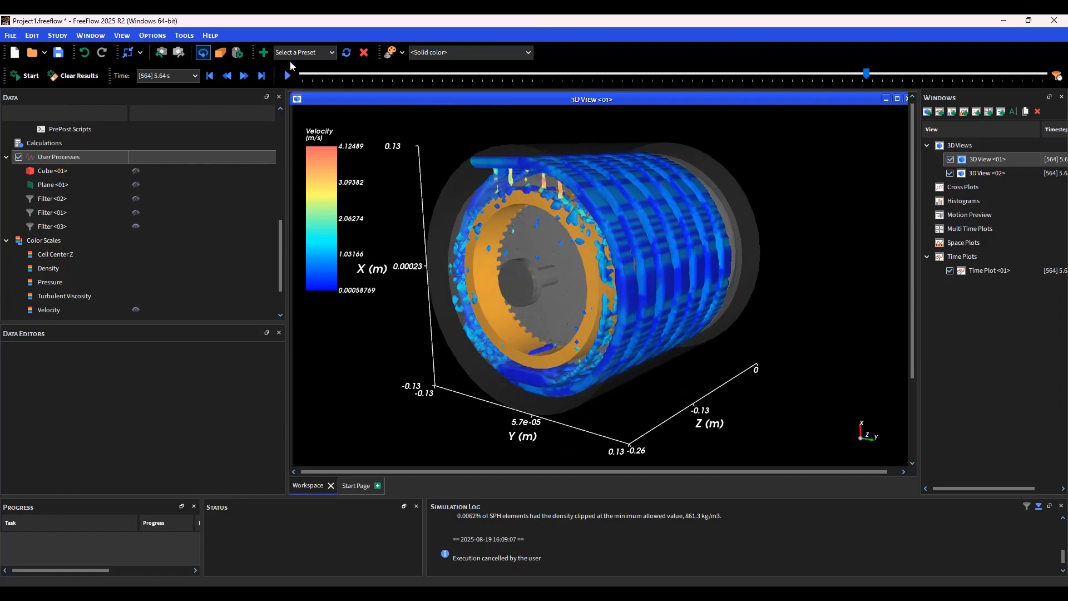